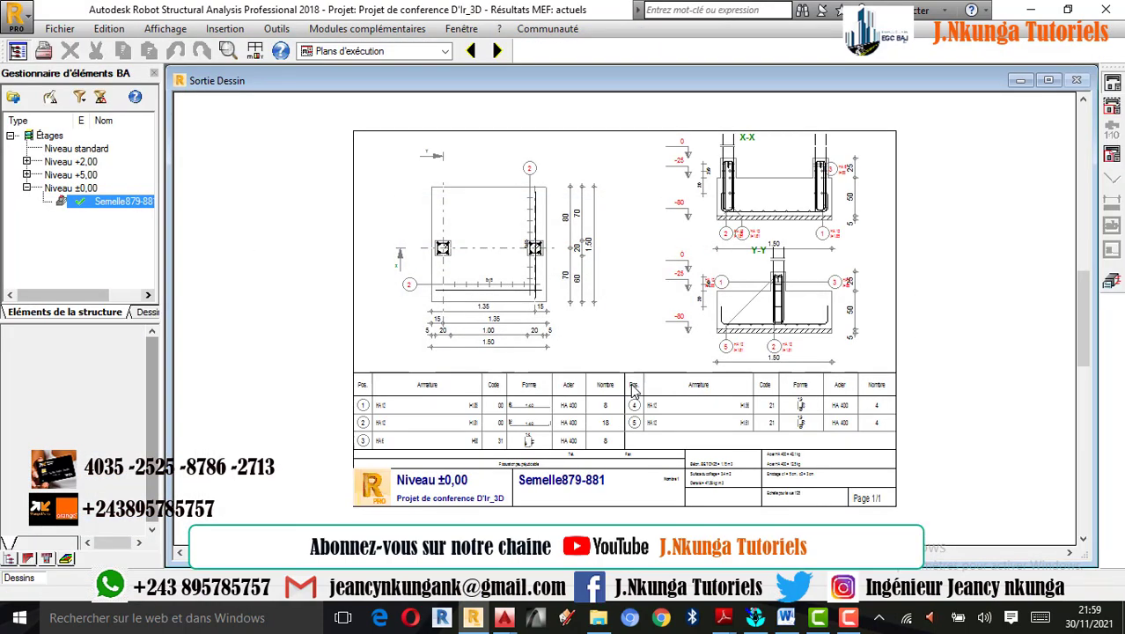
# Examine the footing's execution drawing, including the plan and the X-X and Y-Y reinforcement sections
pyautogui.scroll(4, 499, 276)
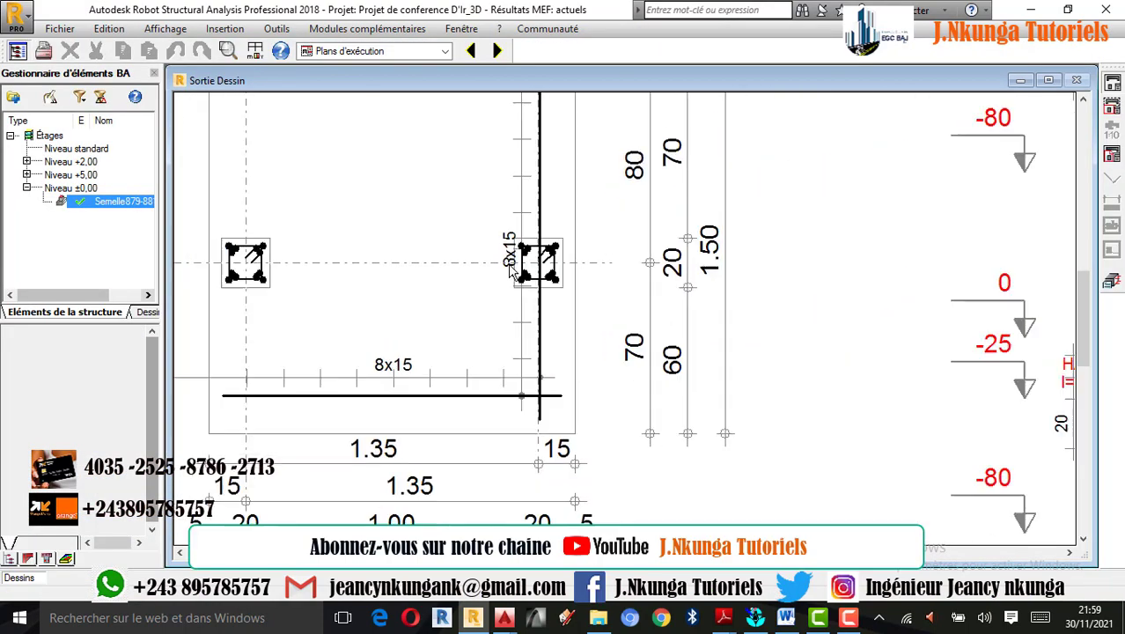
pyautogui.scroll(-1, 499, 275)
pyautogui.scroll(-3, 500, 275)
pyautogui.scroll(3, 814, 329)
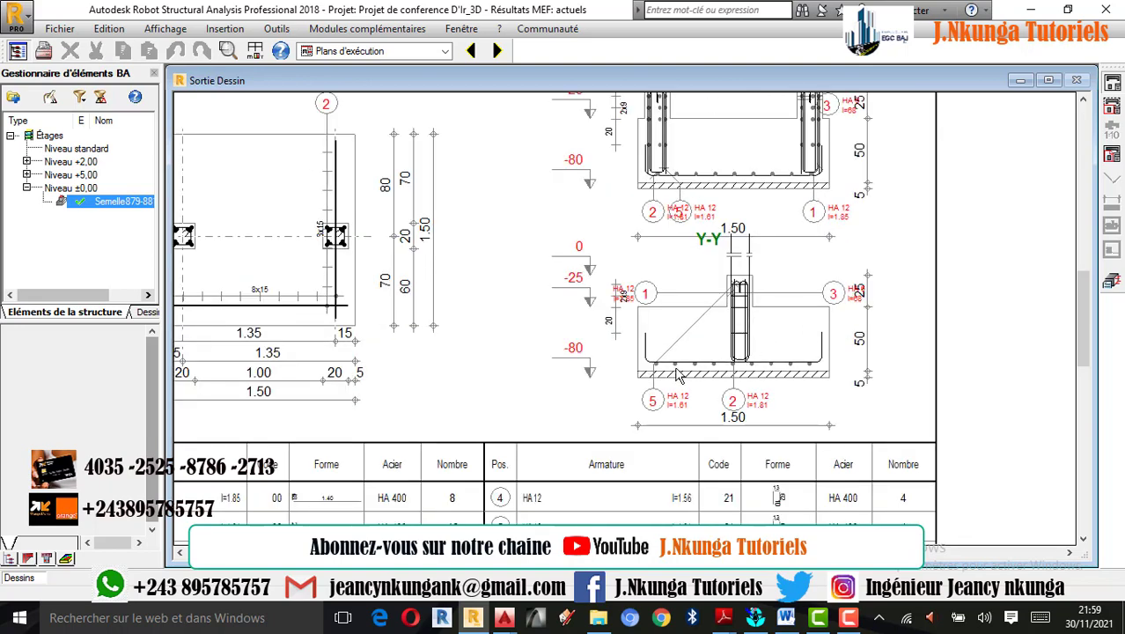
pyautogui.scroll(1, 758, 350)
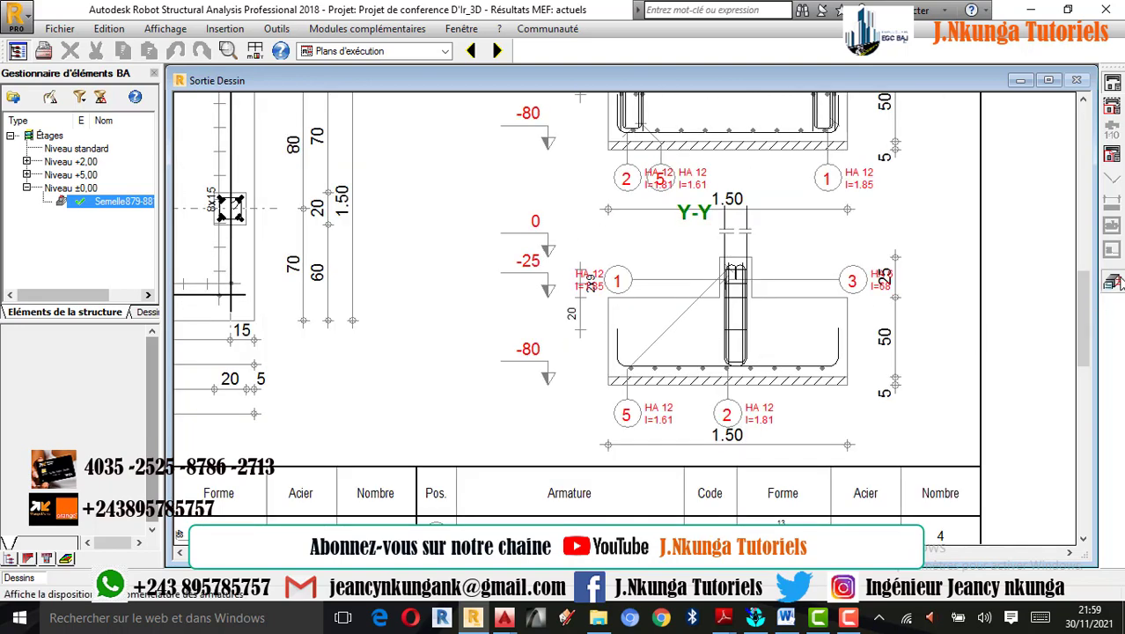
# Return to the footing's reinforcement views, with the bar table closed and the plan view turned to 3D
pyautogui.click(1112, 281)
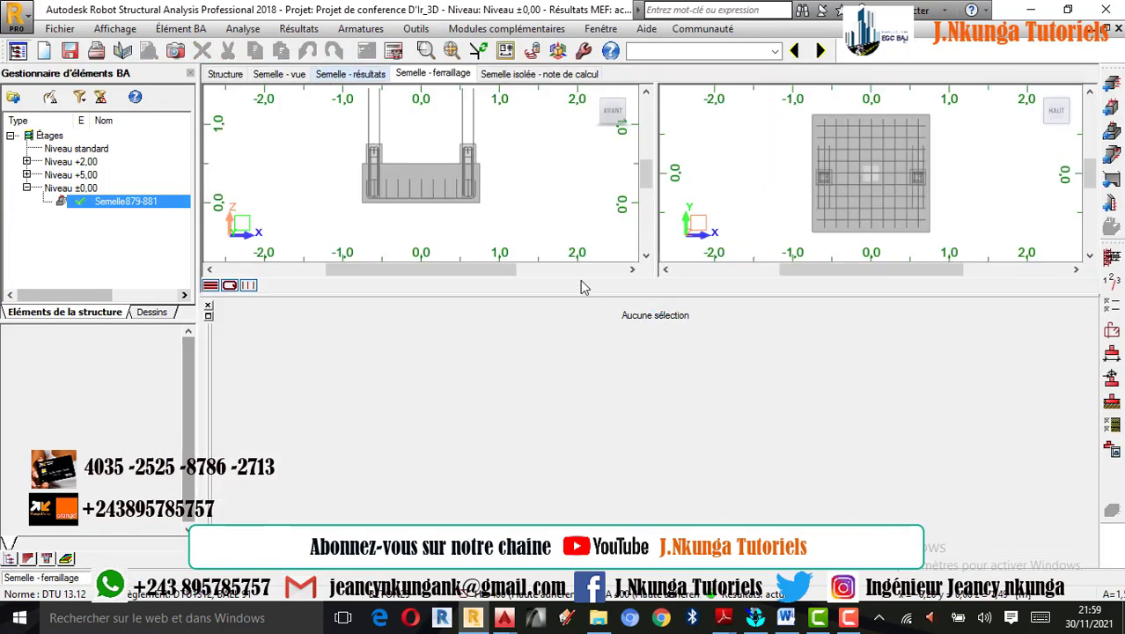
pyautogui.scroll(-1, 888, 207)
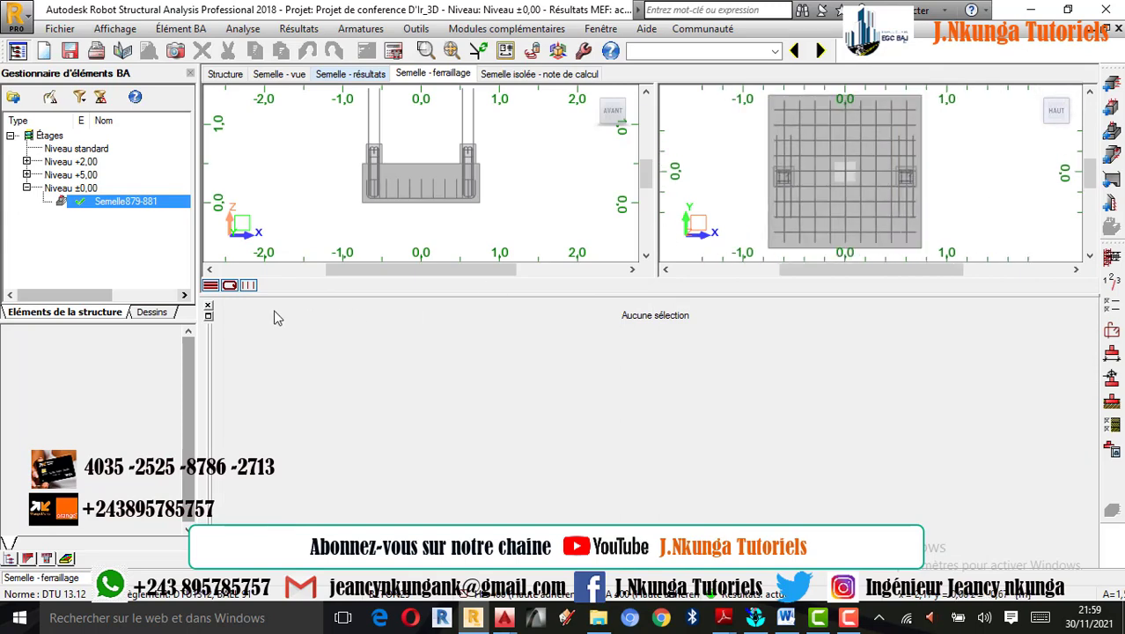
pyautogui.click(208, 307)
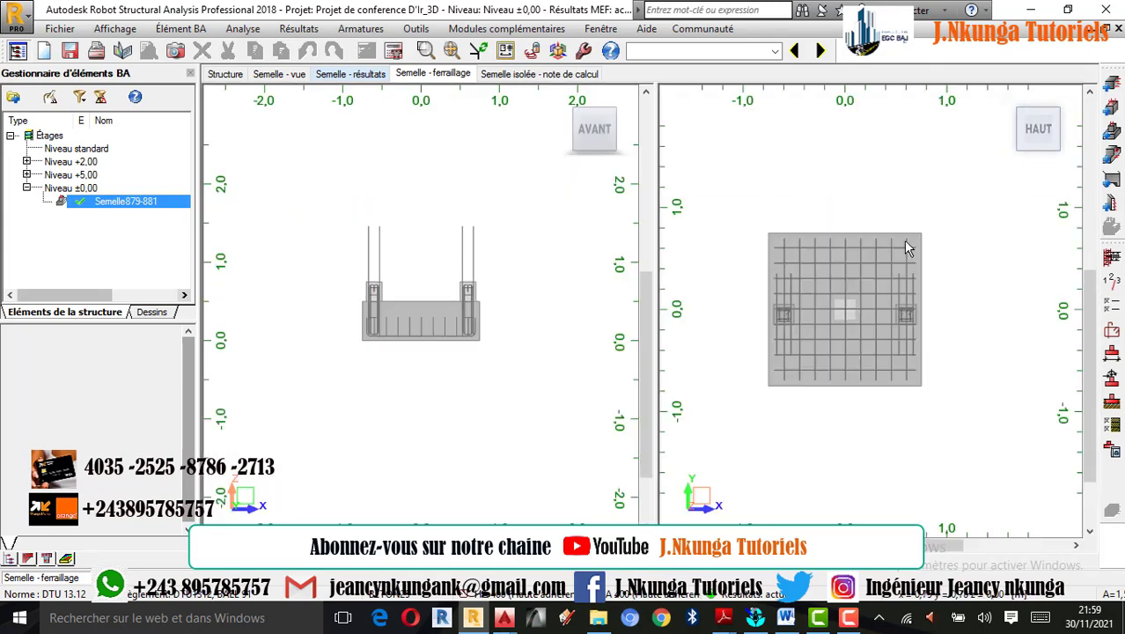
pyautogui.click(1013, 107)
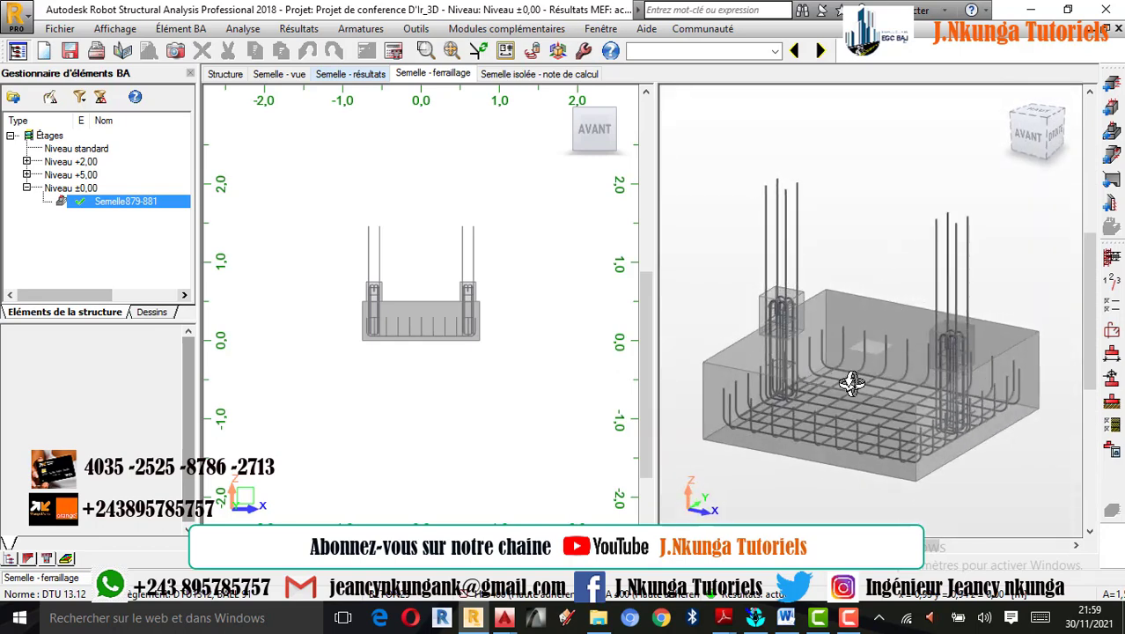
# Examine the footing's reinforcement cage in the 3D view and in the front elevation
pyautogui.scroll(-3, 846, 391)
pyautogui.scroll(2, 839, 399)
pyautogui.scroll(-2, 825, 386)
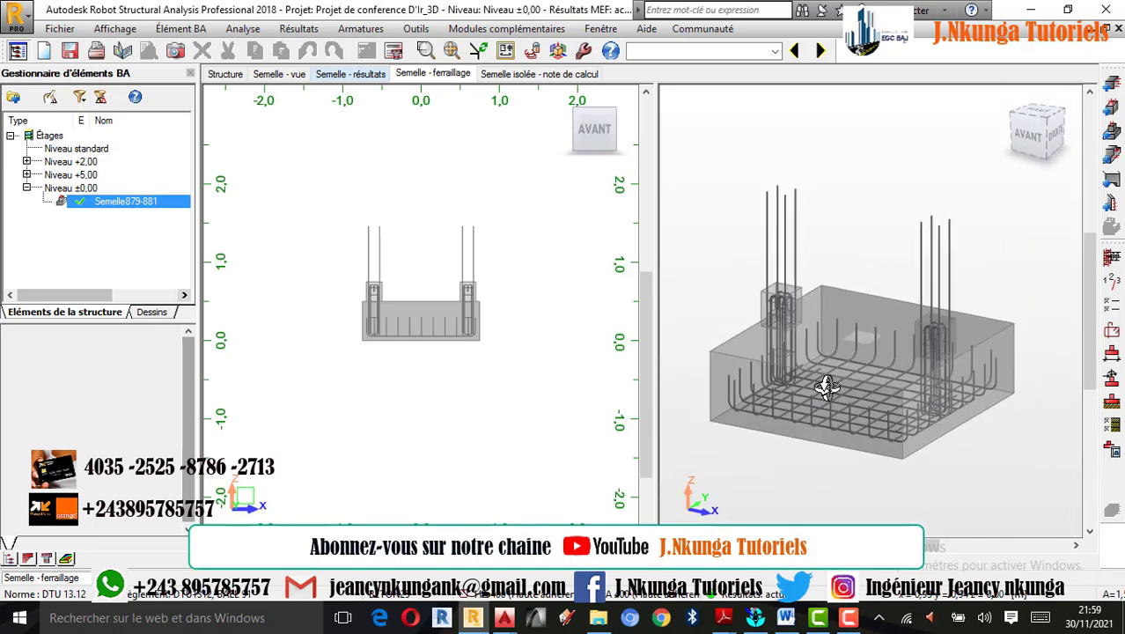
pyautogui.scroll(2, 826, 387)
pyautogui.scroll(-2, 848, 368)
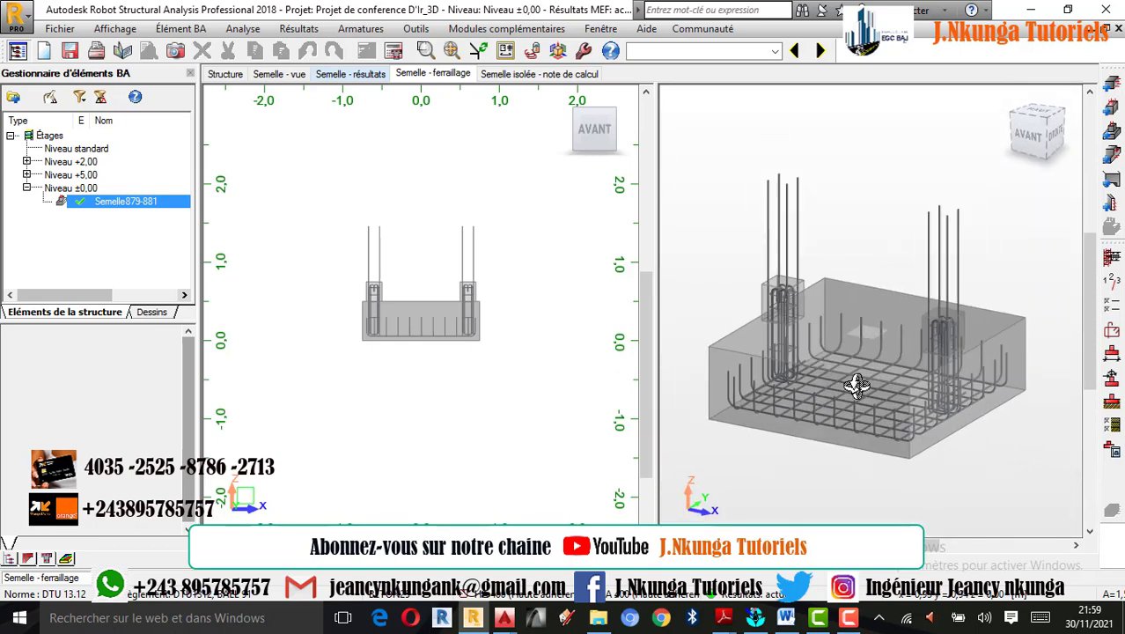
pyautogui.scroll(2, 864, 385)
pyautogui.scroll(-2, 891, 389)
pyautogui.scroll(2, 898, 396)
pyautogui.scroll(-2, 898, 397)
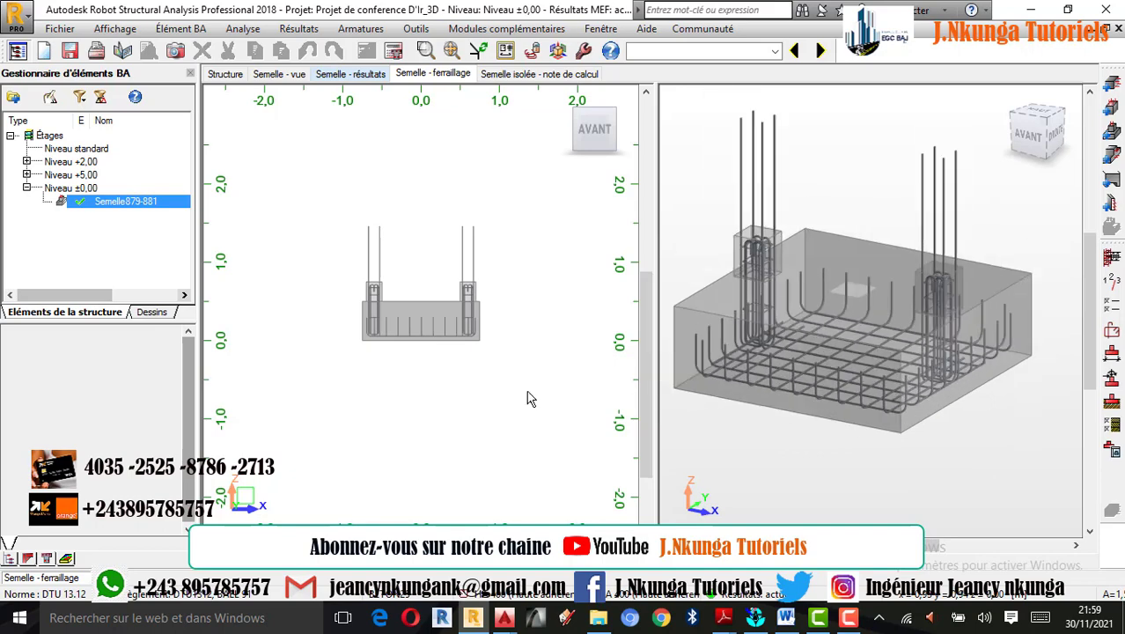
pyautogui.scroll(2, 457, 324)
pyautogui.scroll(2, 449, 316)
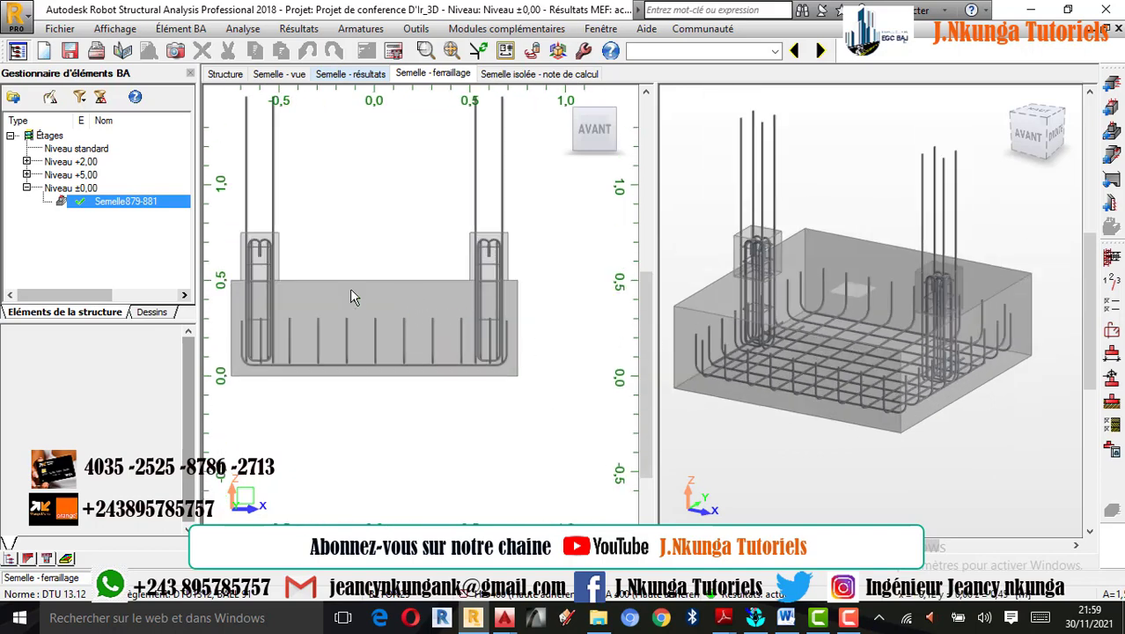
pyautogui.scroll(1, 351, 288)
pyautogui.scroll(-1, 521, 419)
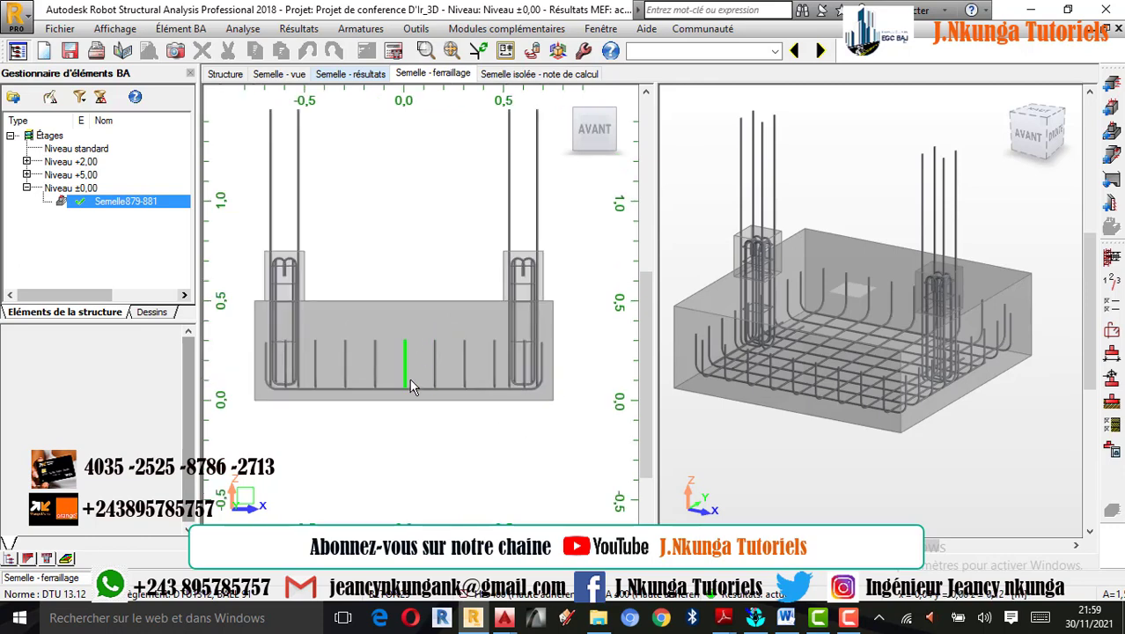
pyautogui.scroll(-1, 410, 379)
pyautogui.scroll(1, 418, 292)
pyautogui.scroll(1, 417, 295)
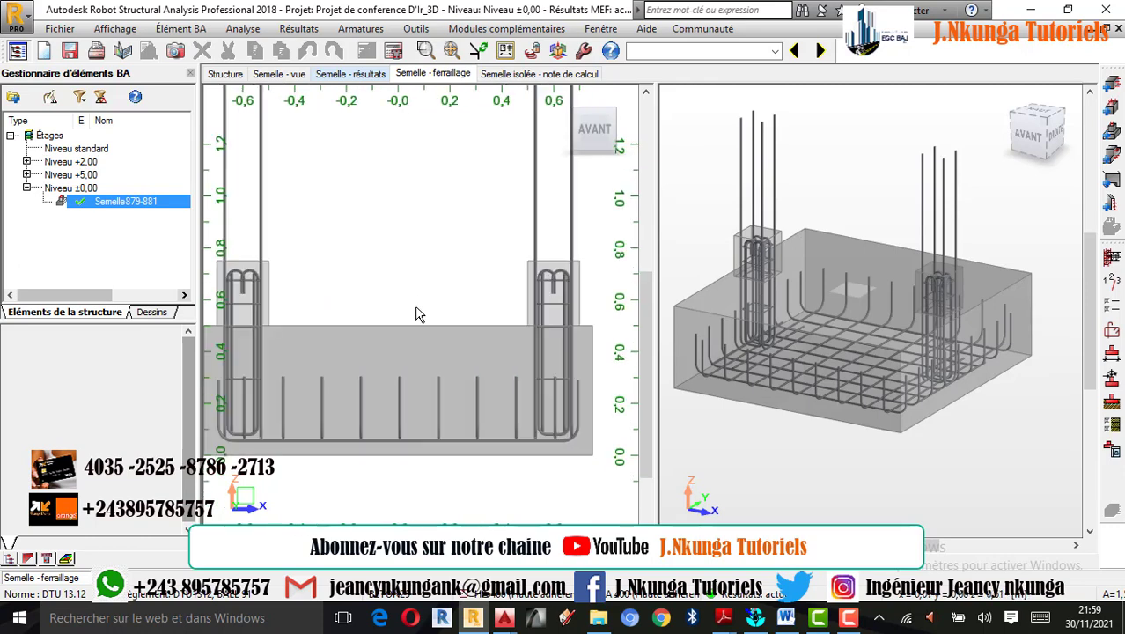
pyautogui.scroll(-1, 425, 387)
pyautogui.click(848, 618)
pyautogui.click(1045, 563)
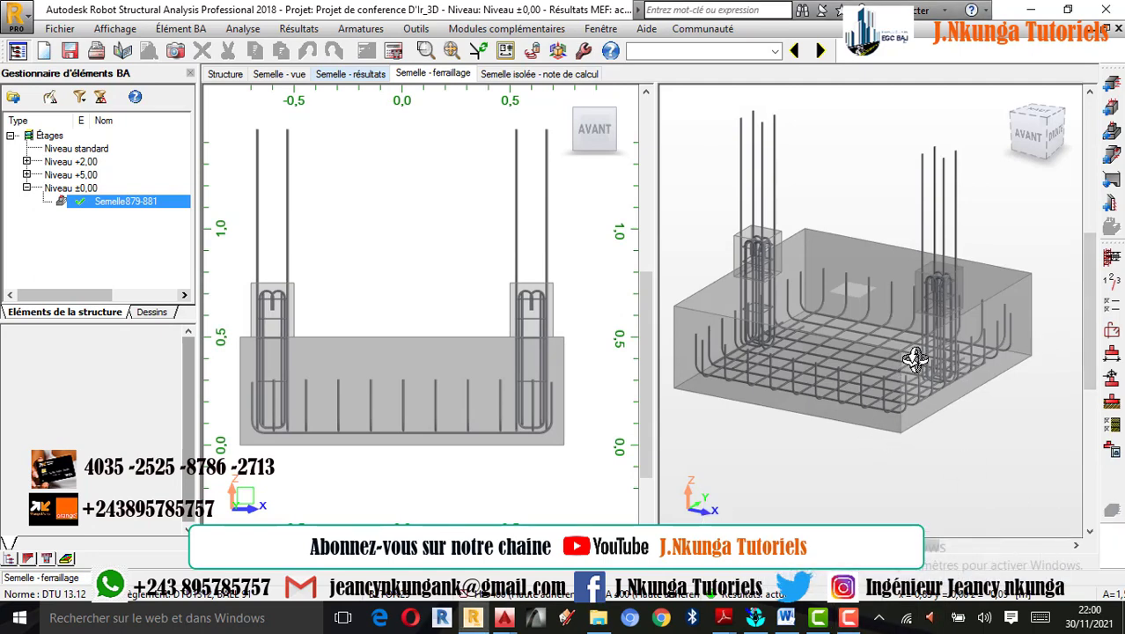
# Set the minimum hook base length of the main bars (Barre principale) to 4 cm in the reinforcement layout
pyautogui.click(1110, 334)
pyautogui.doubleClick(424, 450)
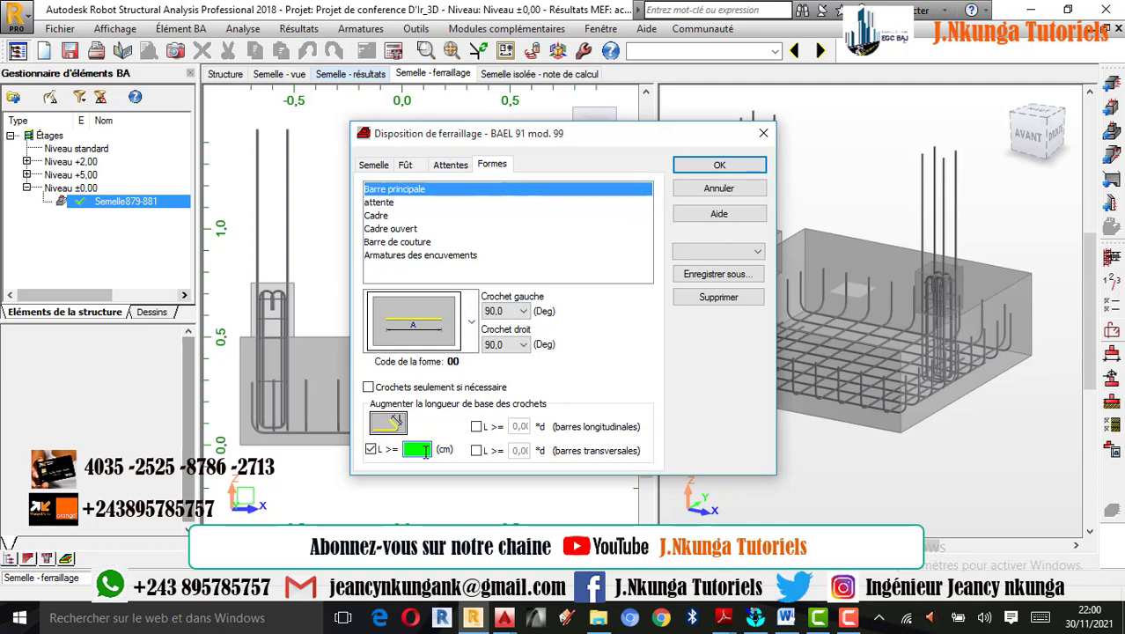
pyautogui.doubleClick(426, 451)
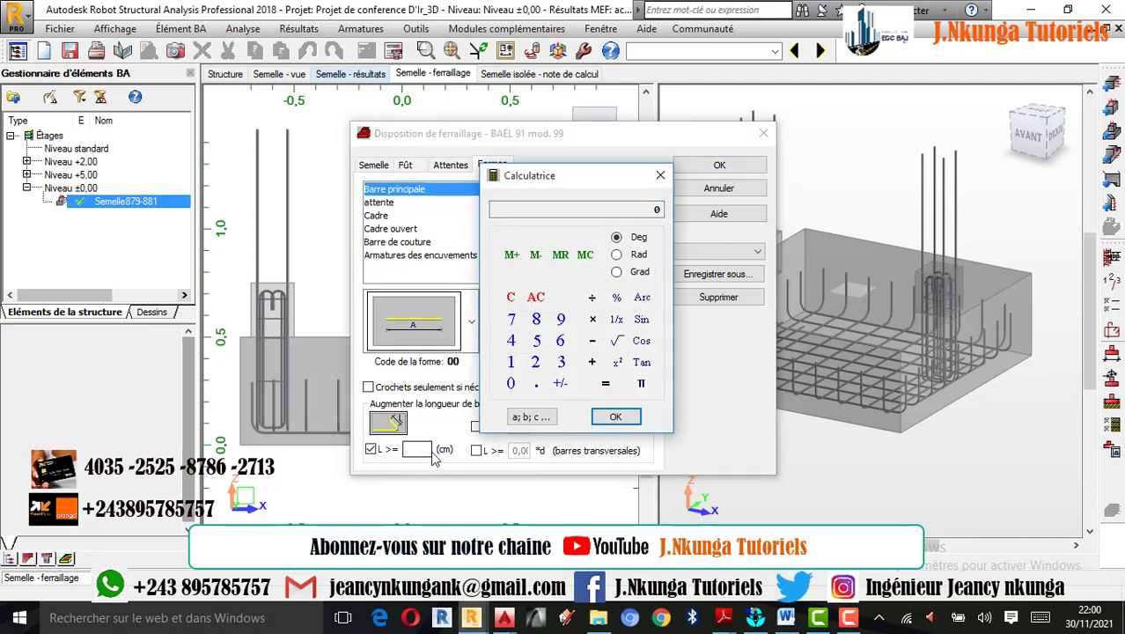
pyautogui.click(660, 175)
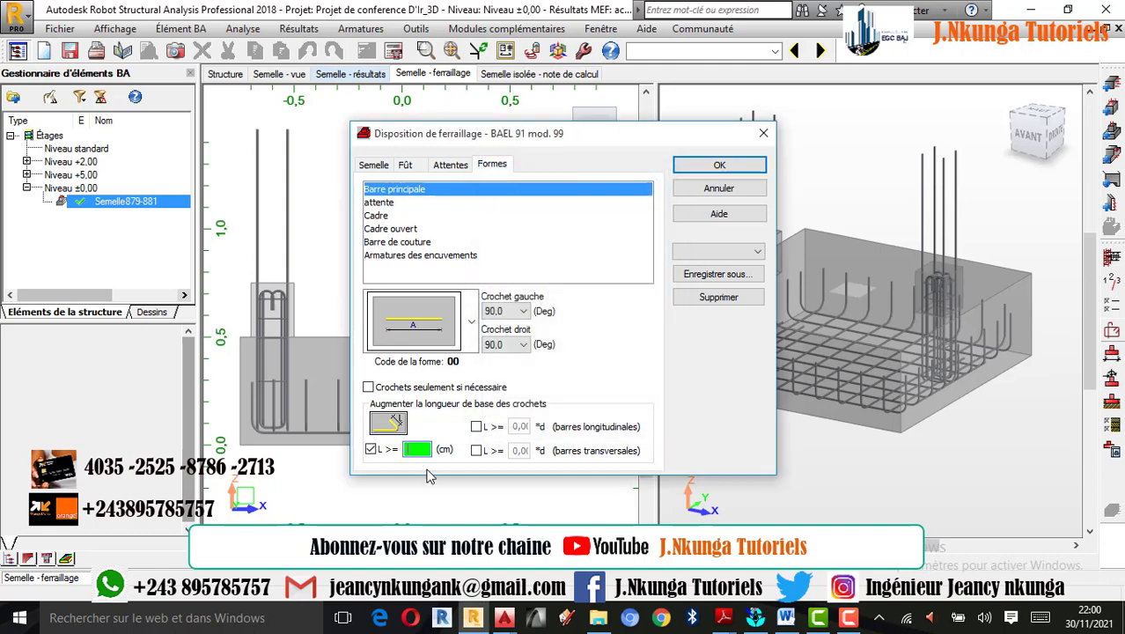
pyautogui.doubleClick(426, 451)
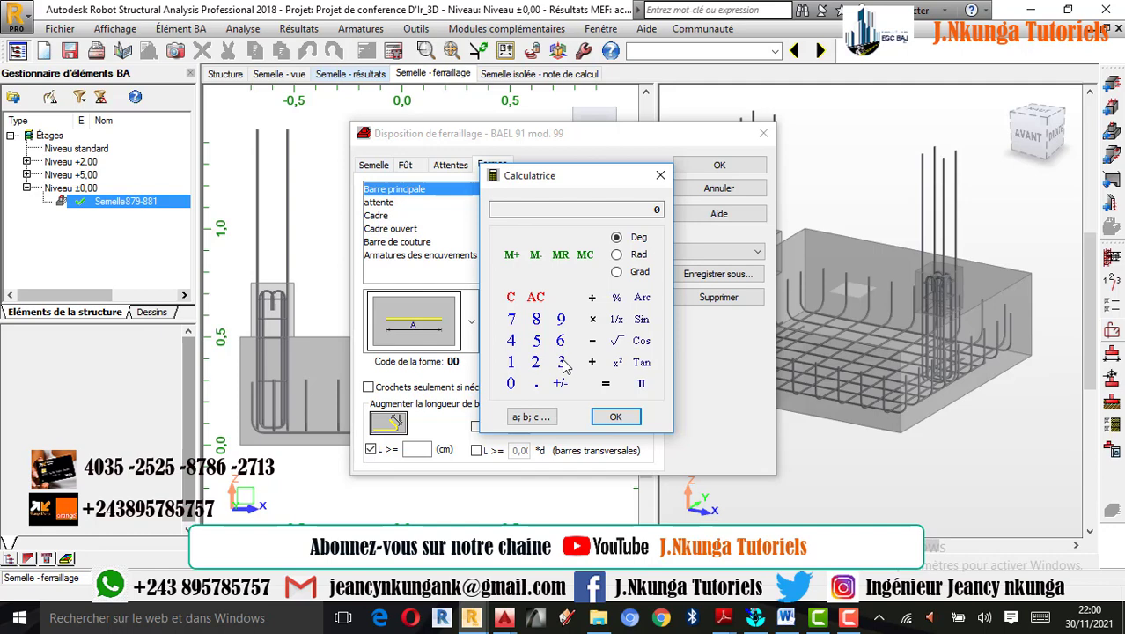
pyautogui.click(517, 343)
pyautogui.click(615, 416)
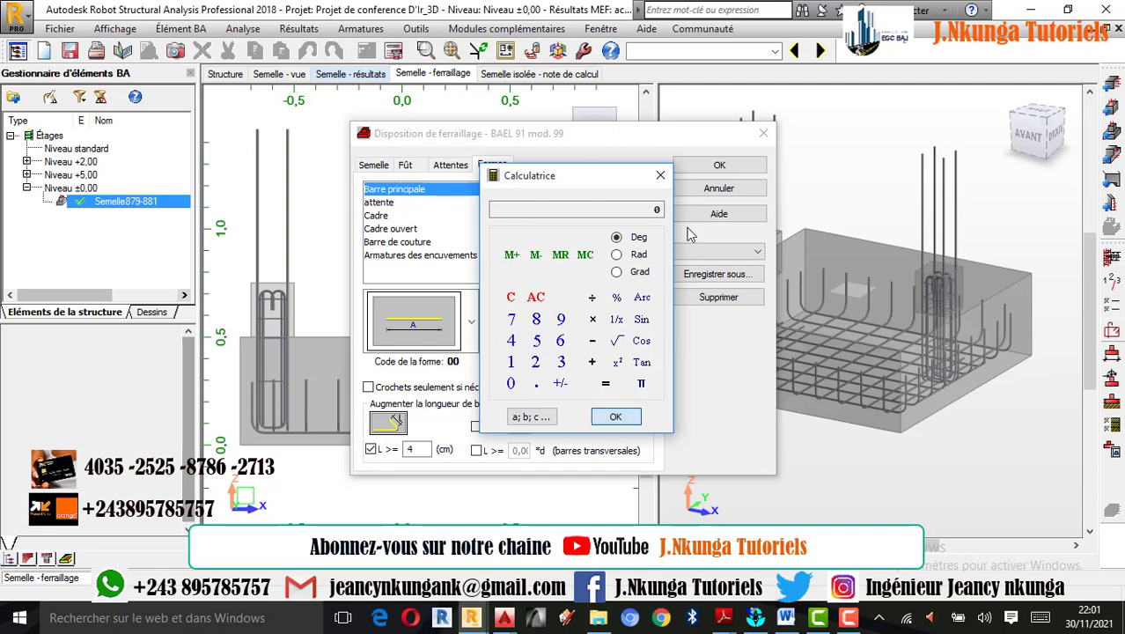
pyautogui.click(662, 178)
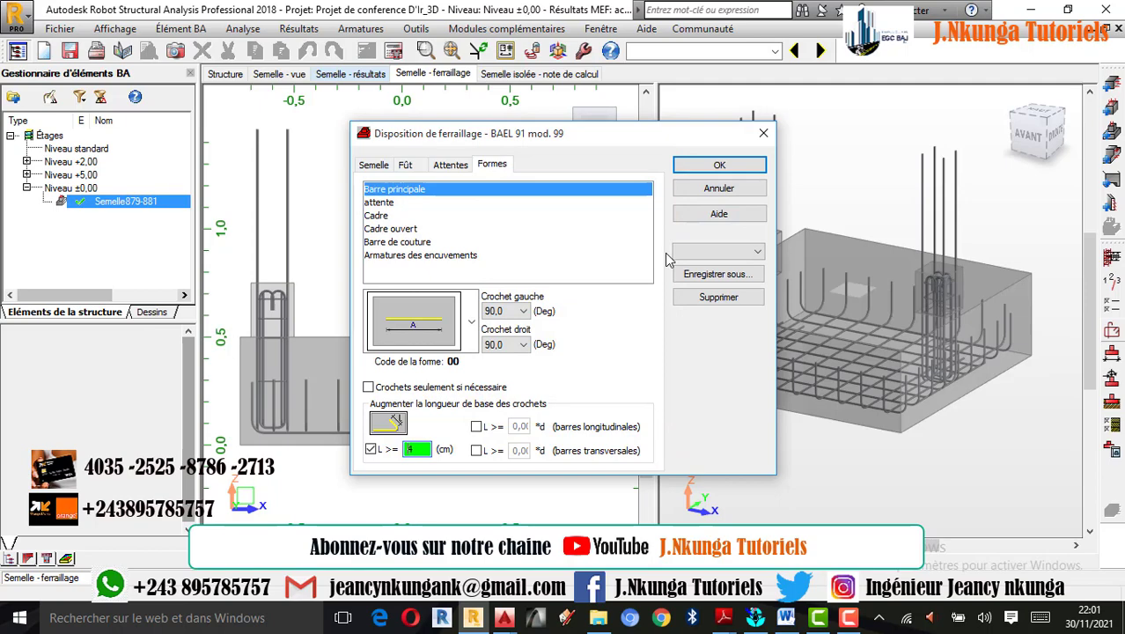
pyautogui.click(714, 165)
# Recalculate the footing with drawing generation enabled for the calculated elements
pyautogui.click(392, 51)
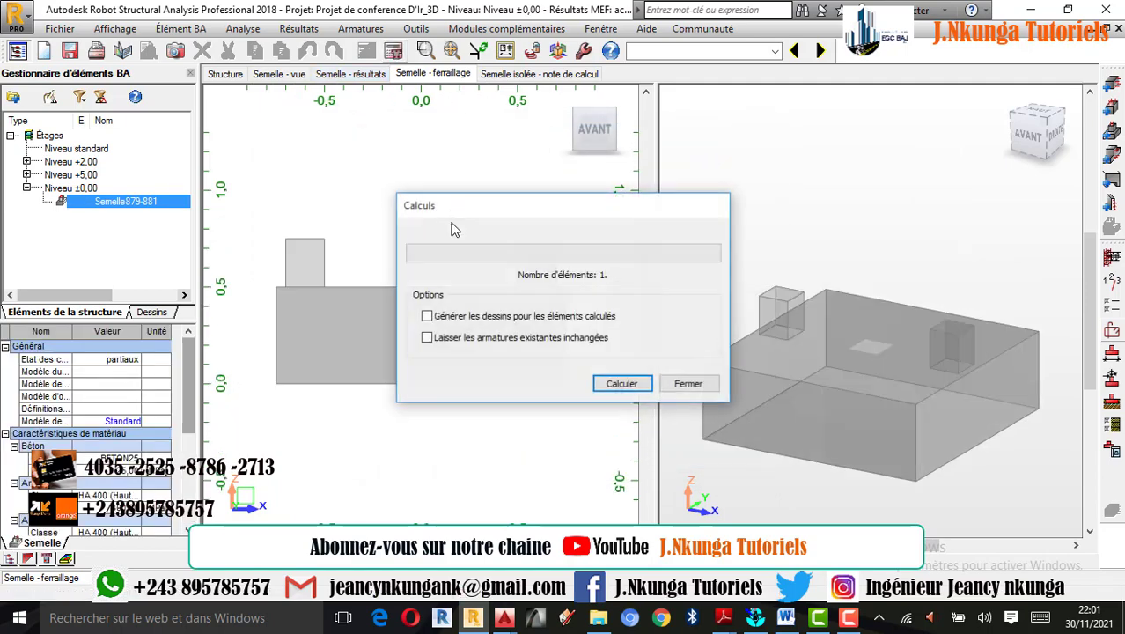
pyautogui.click(427, 316)
pyautogui.click(622, 382)
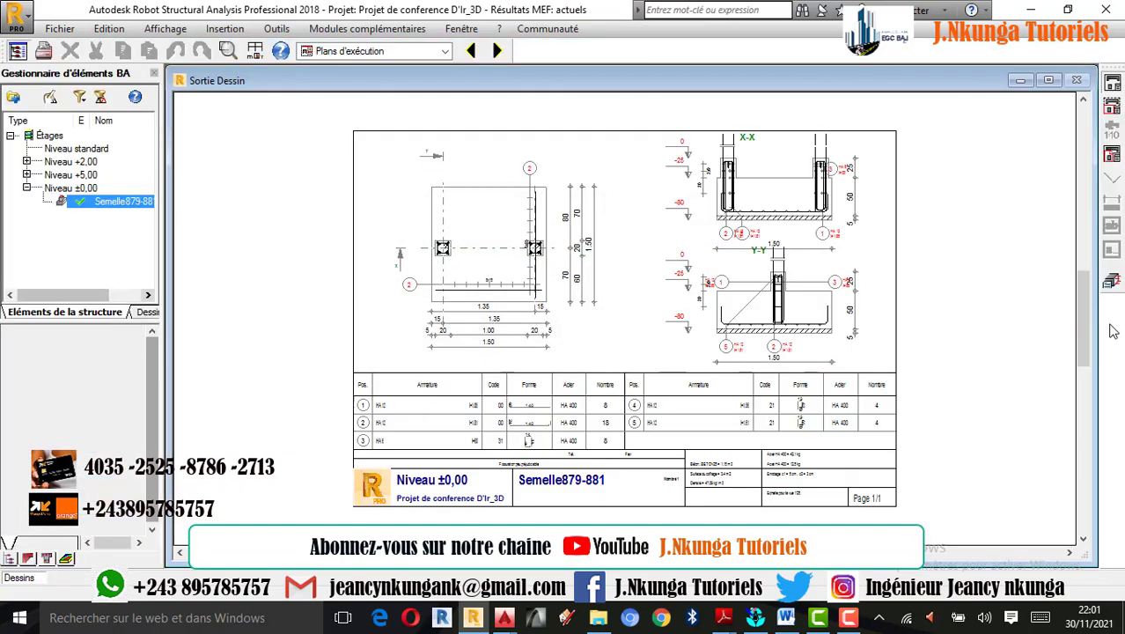
# Return from the generated drawing to the reinforcement views and inspect the recalculated bars in 3D
pyautogui.click(1106, 283)
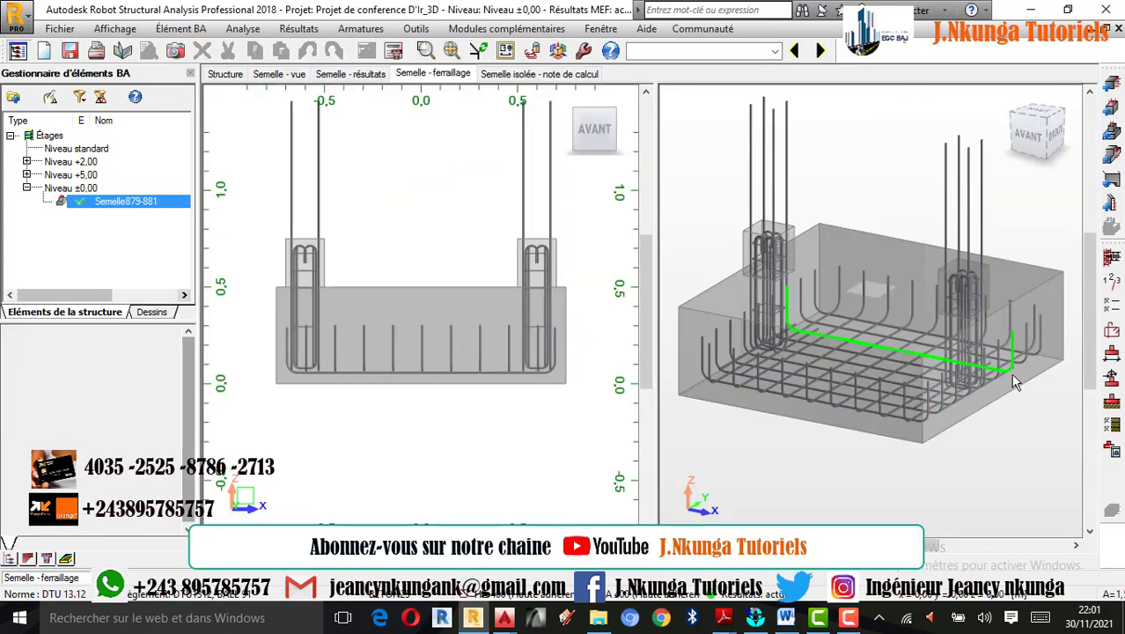
pyautogui.scroll(2, 891, 363)
pyautogui.scroll(-2, 854, 401)
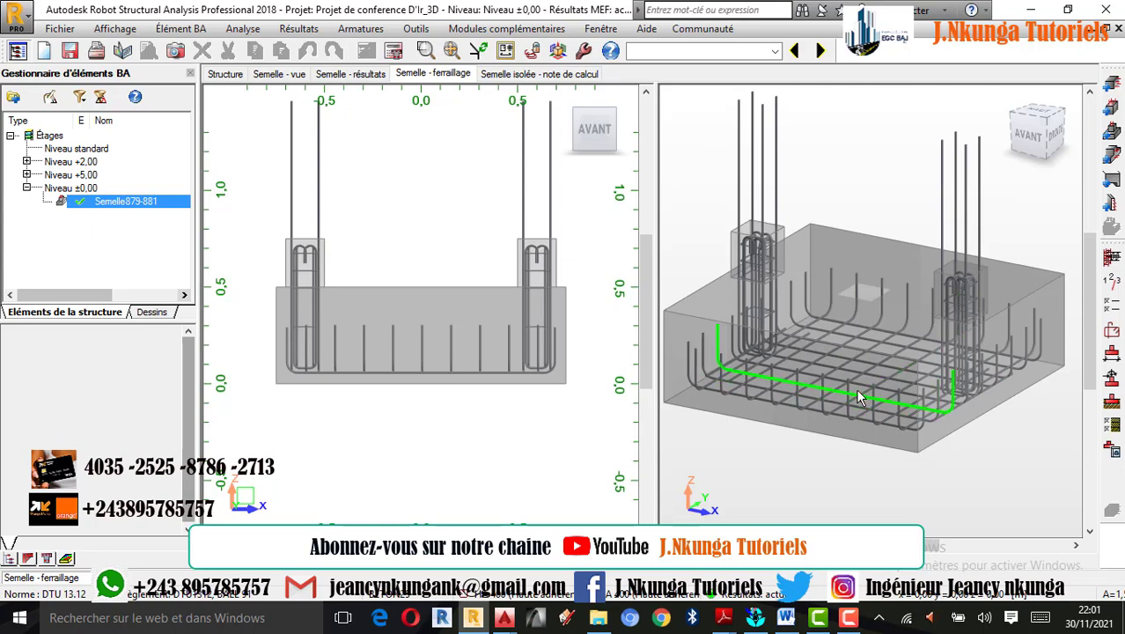
pyautogui.scroll(-1, 835, 481)
pyautogui.scroll(2, 839, 349)
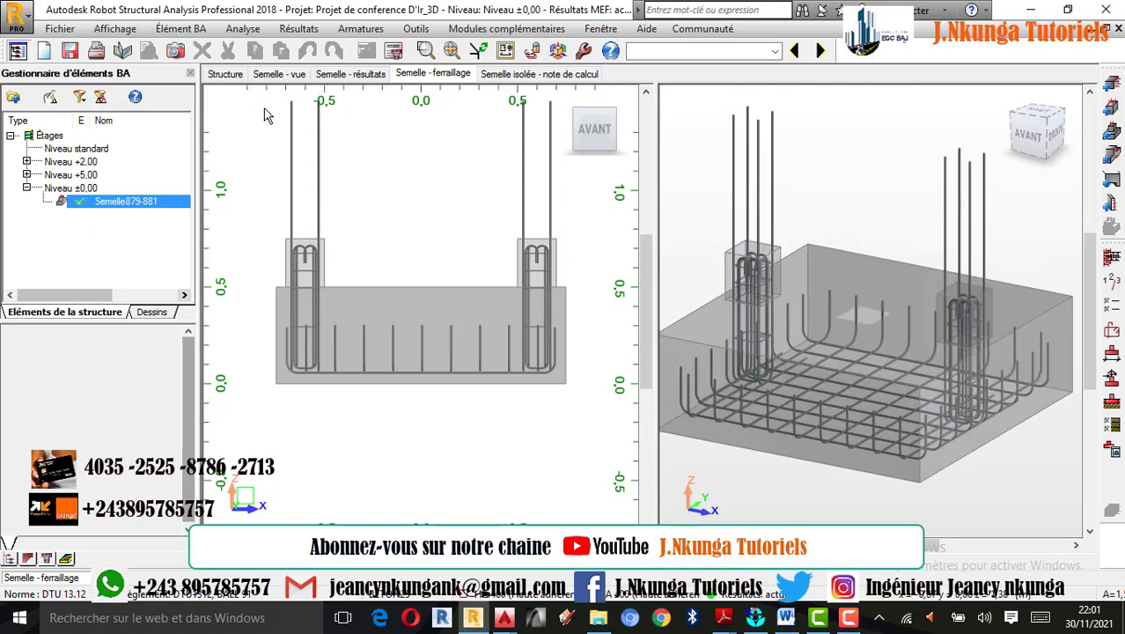
# Review the footing's dimensioned 3D view, its soil stress and stability results, and its reinforcement
pyautogui.click(277, 75)
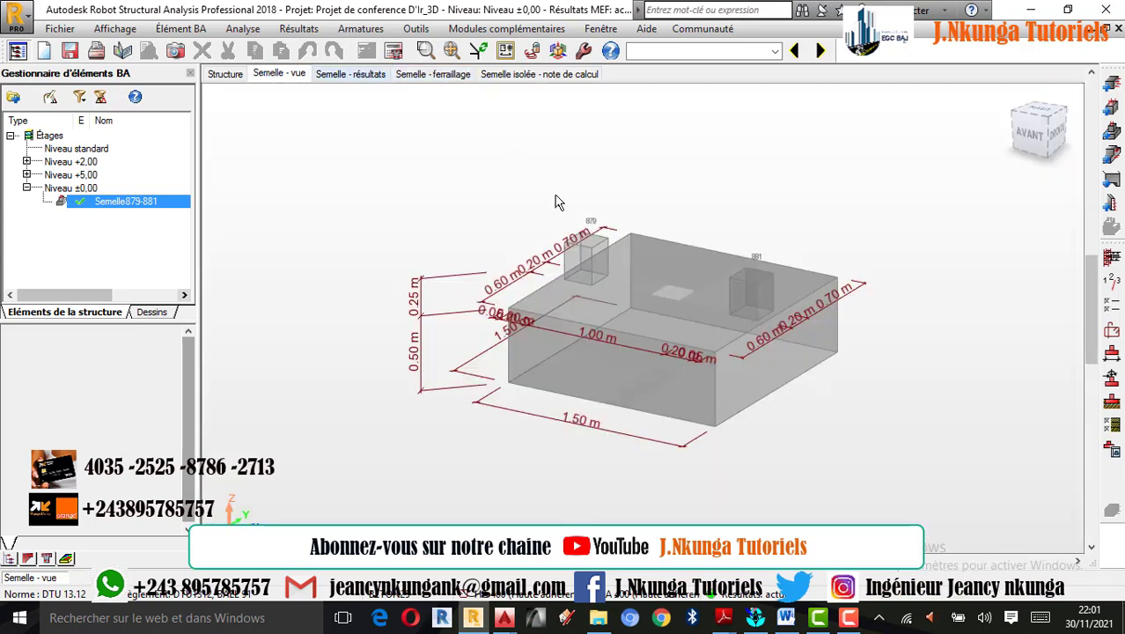
pyautogui.click(347, 74)
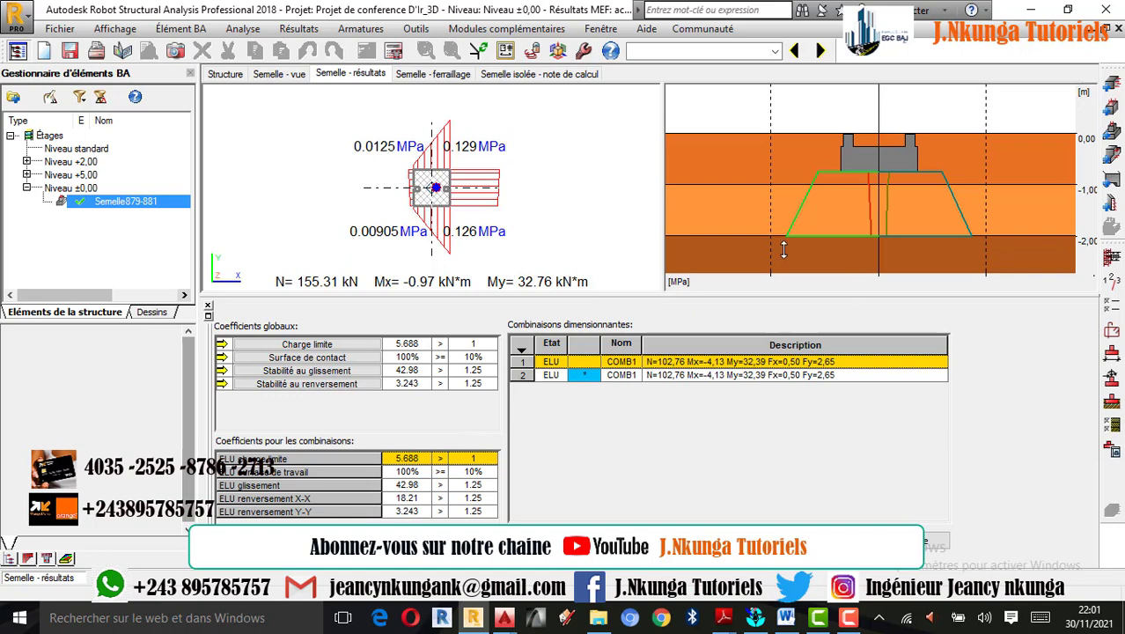
pyautogui.click(443, 78)
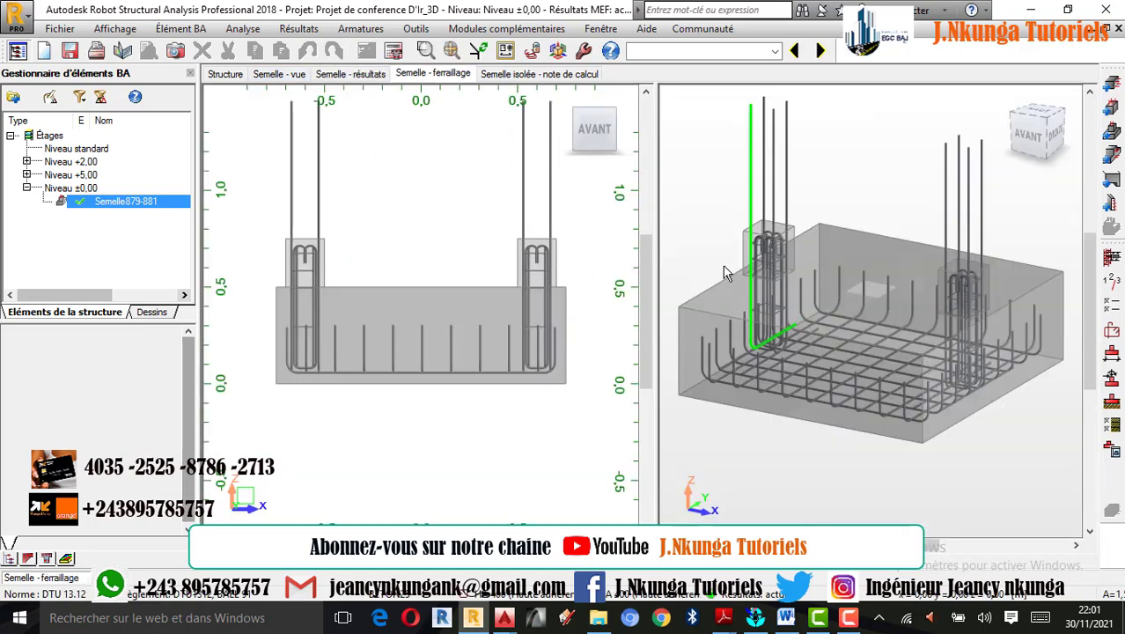
# Read through the isolated footing's calculation note down to the Quantitatif section
pyautogui.click(518, 73)
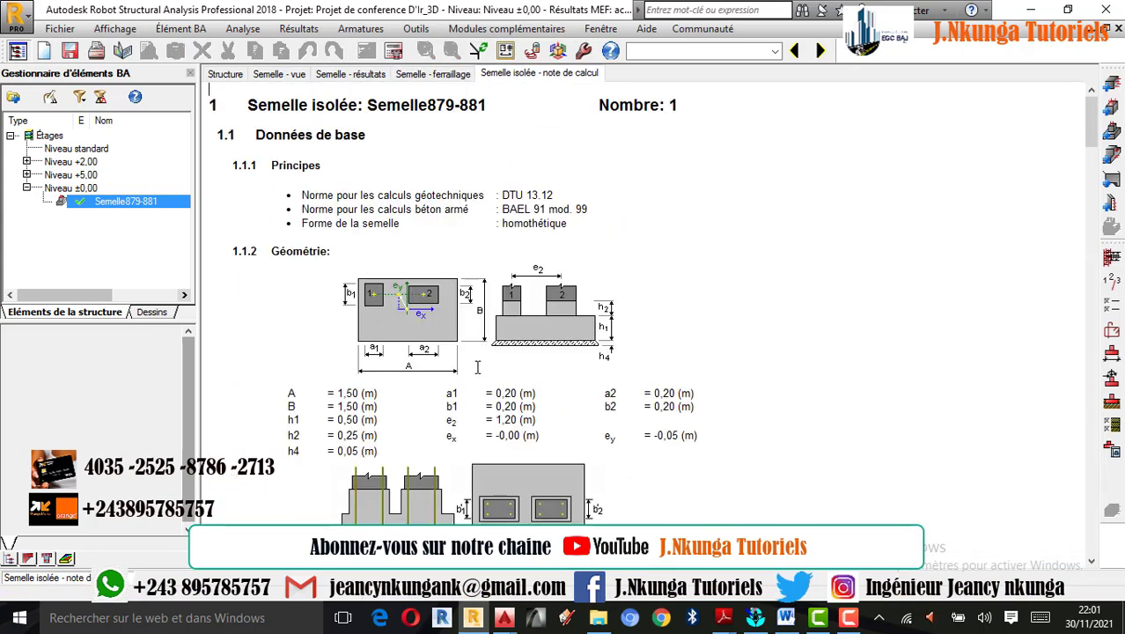
pyautogui.scroll(-20, 477, 367)
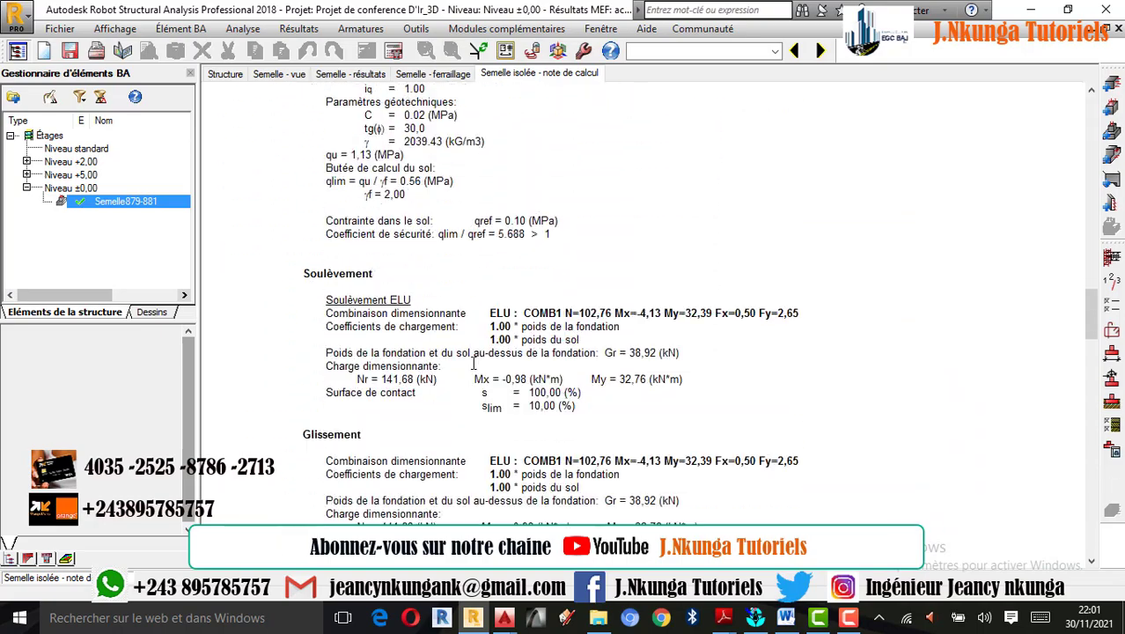
pyautogui.scroll(-20, 473, 362)
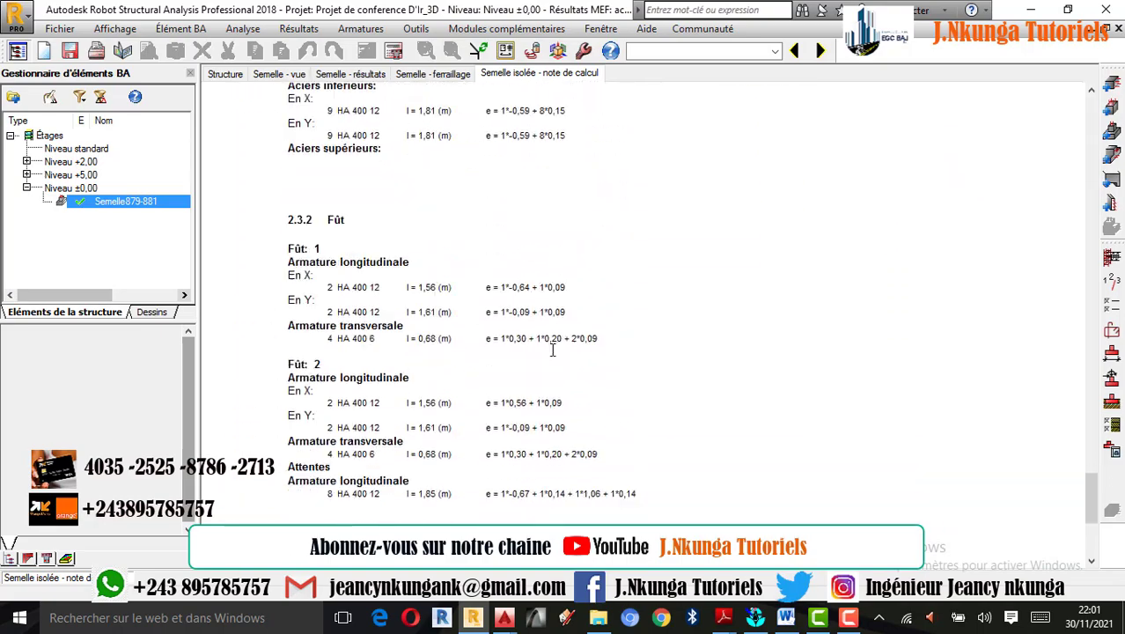
pyautogui.scroll(-7, 546, 353)
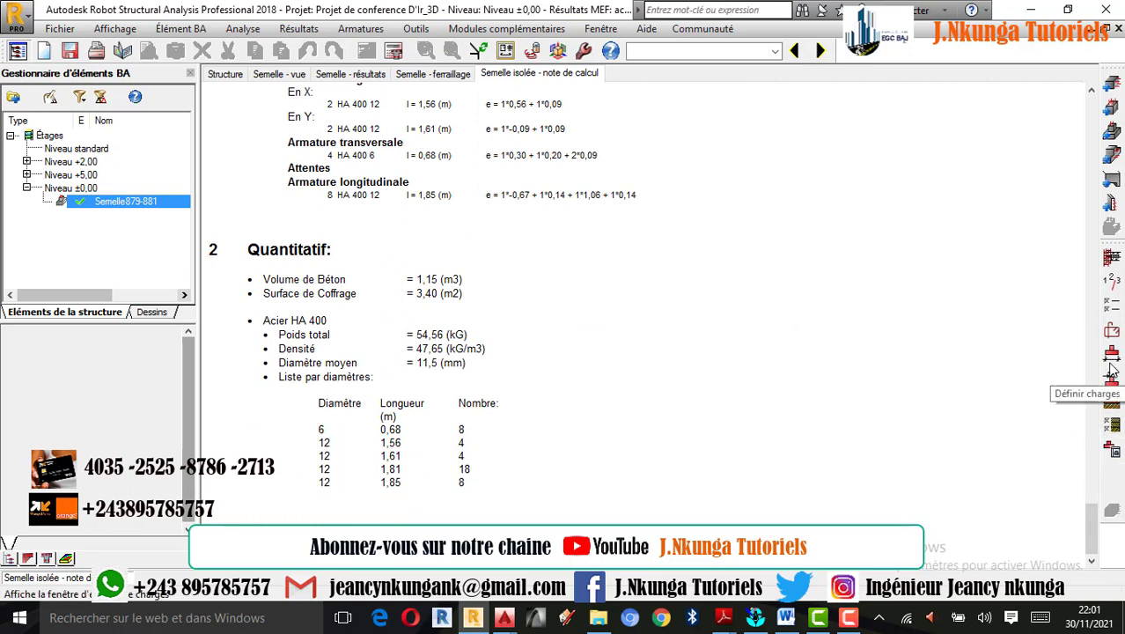
# Force upper reinforcement in the footing's advanced reinforcement options, with diameter 12 for both layers, and apply the layout
pyautogui.click(1111, 332)
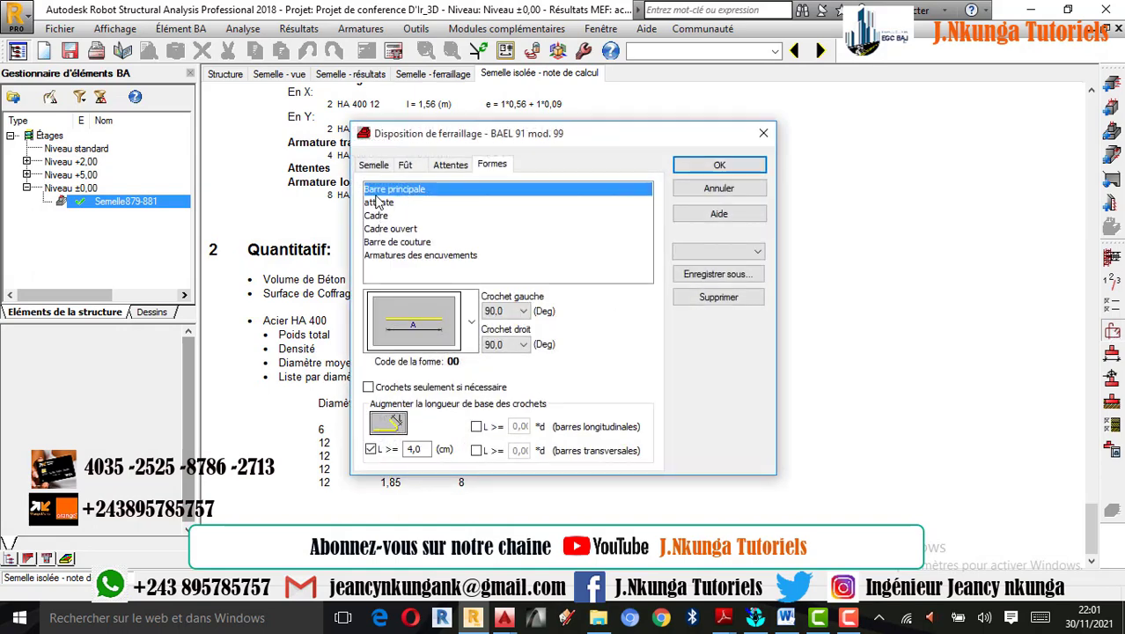
pyautogui.click(374, 164)
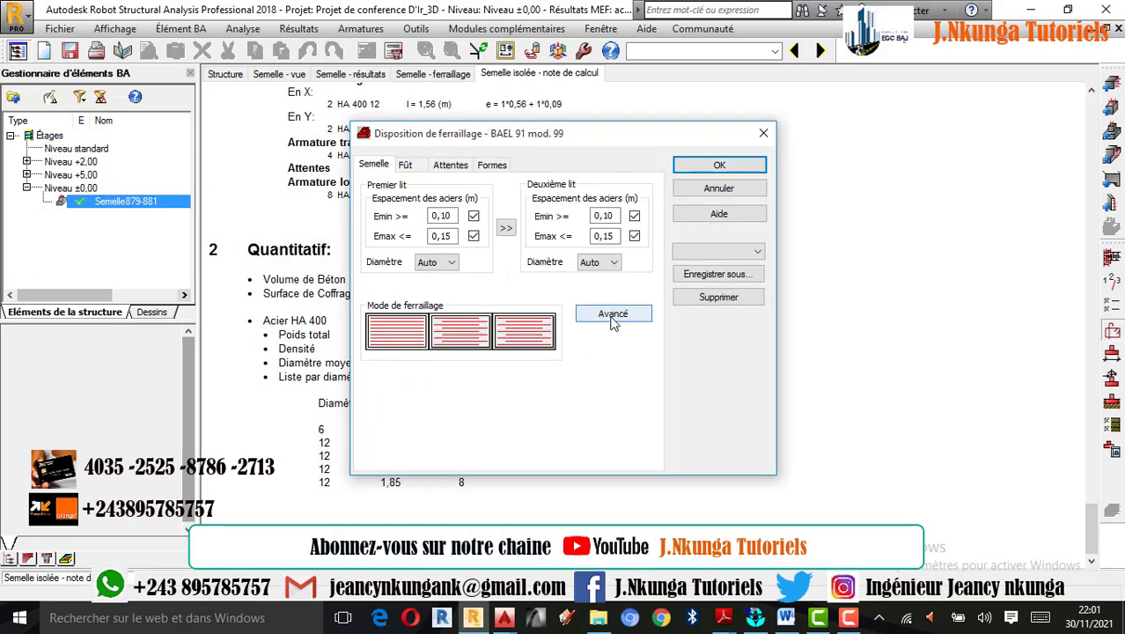
pyautogui.click(613, 322)
pyautogui.click(632, 234)
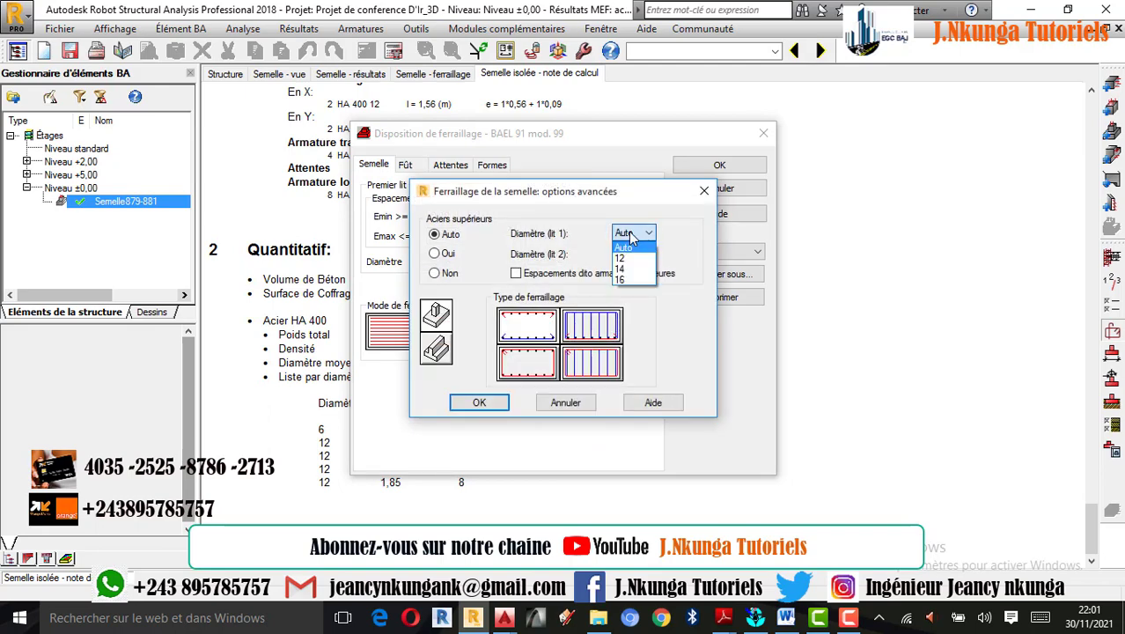
pyautogui.click(452, 259)
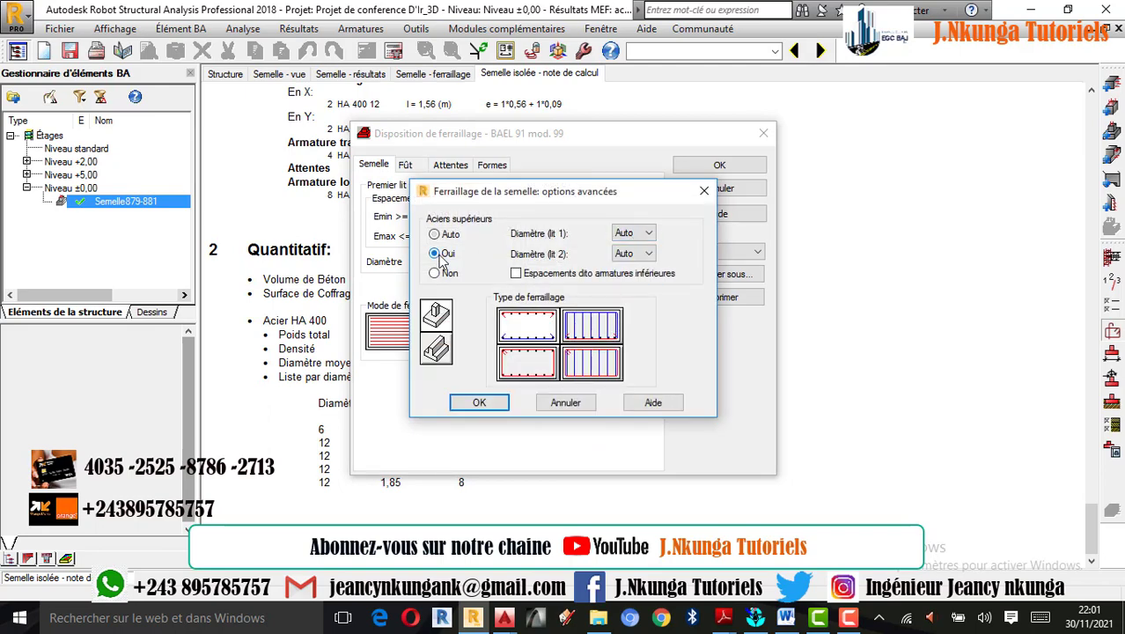
pyautogui.click(634, 233)
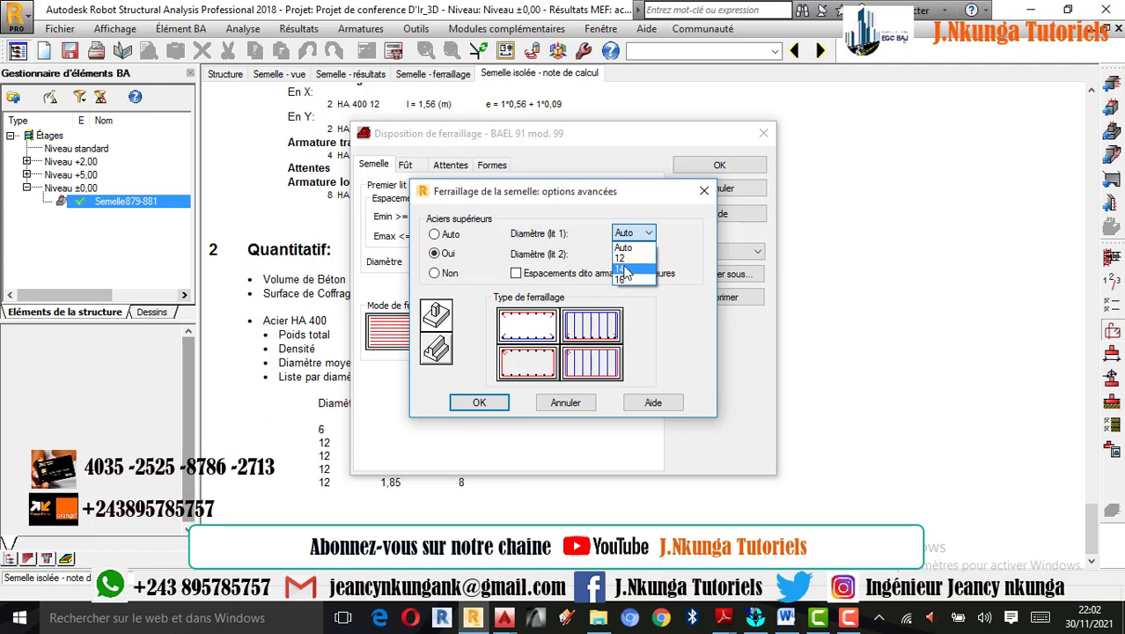
pyautogui.click(620, 258)
pyautogui.click(632, 253)
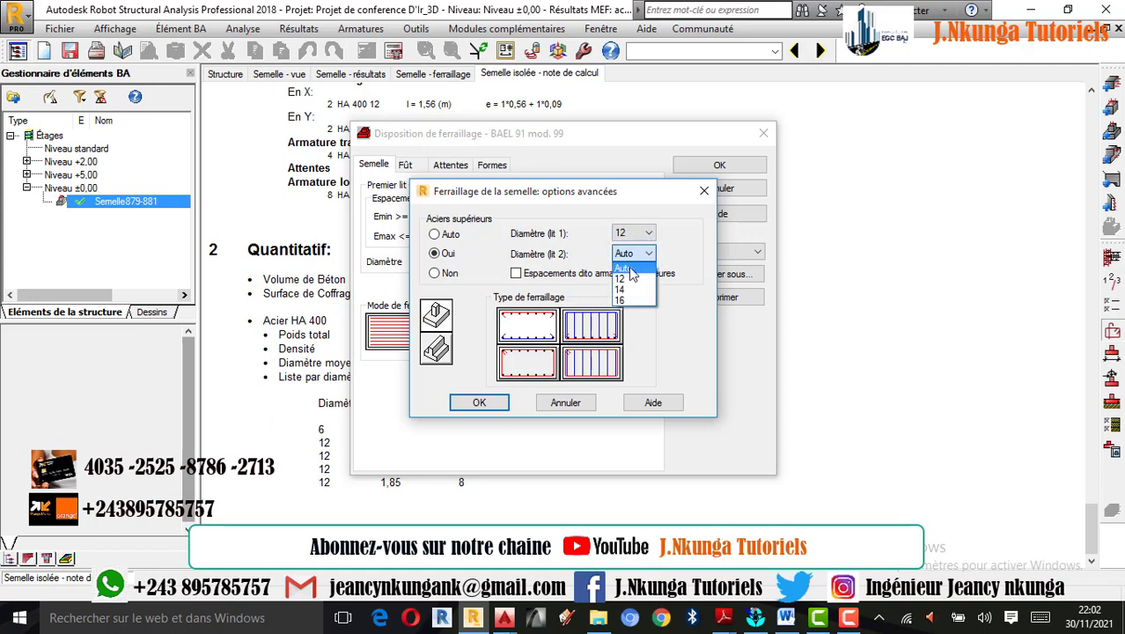
pyautogui.click(622, 279)
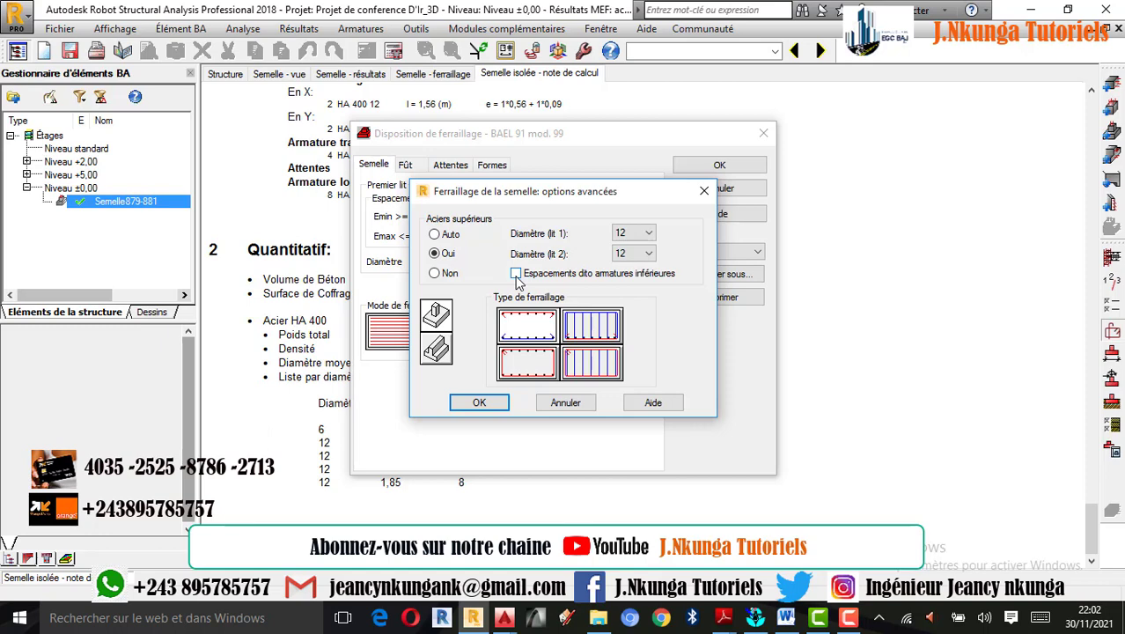
pyautogui.click(479, 402)
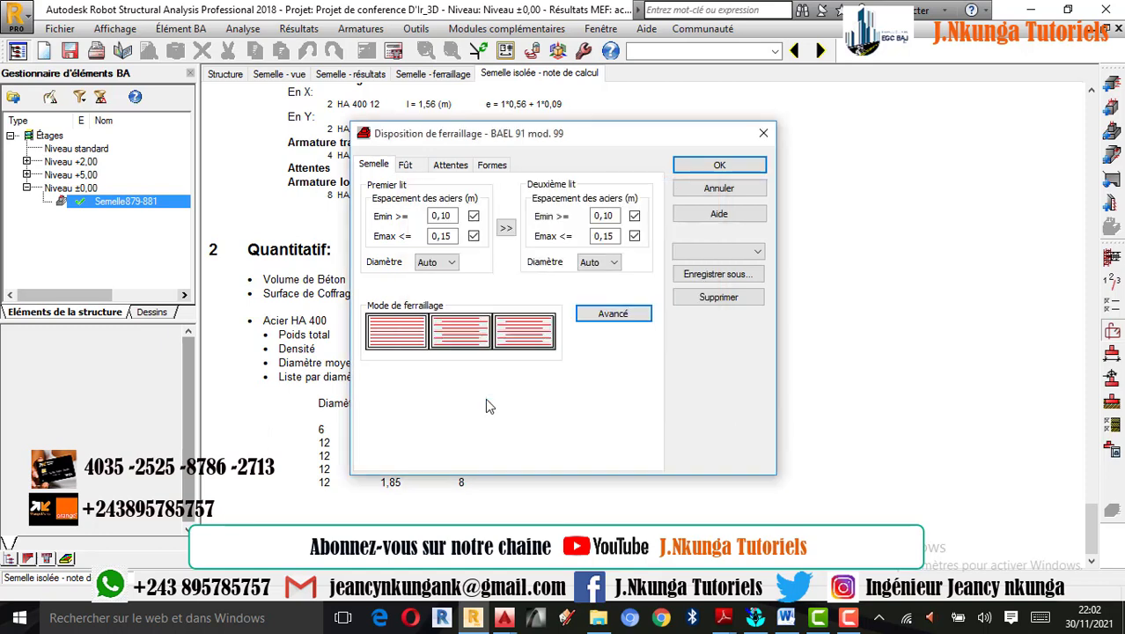
pyautogui.click(710, 168)
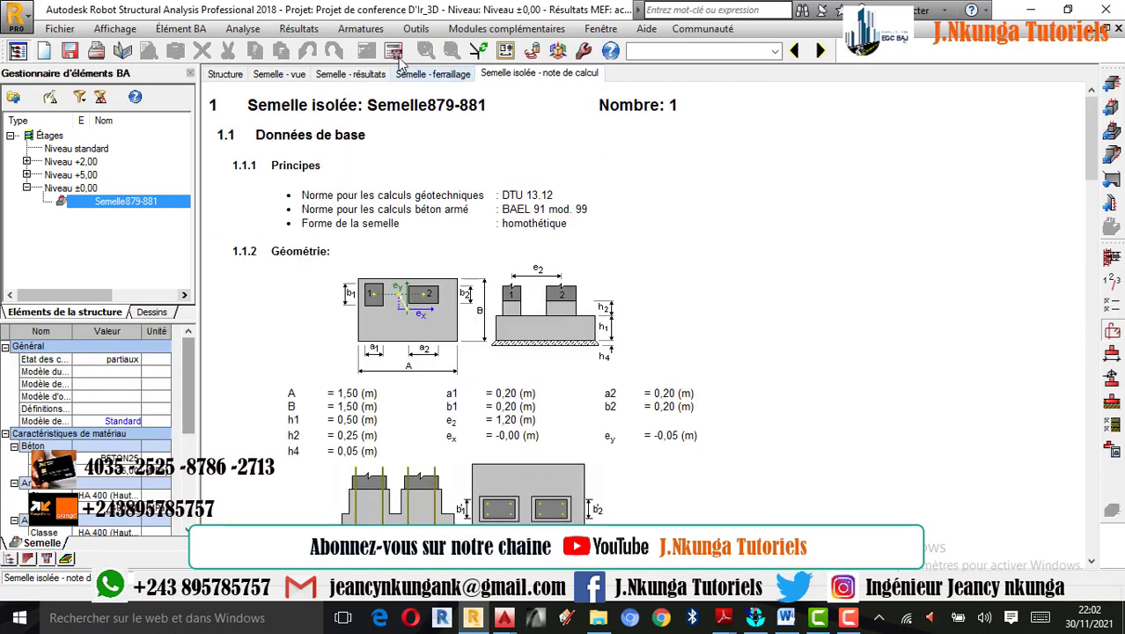
# Recalculate the footing with drawings generated, look over the execution drawing, and return to the footing views
pyautogui.click(393, 51)
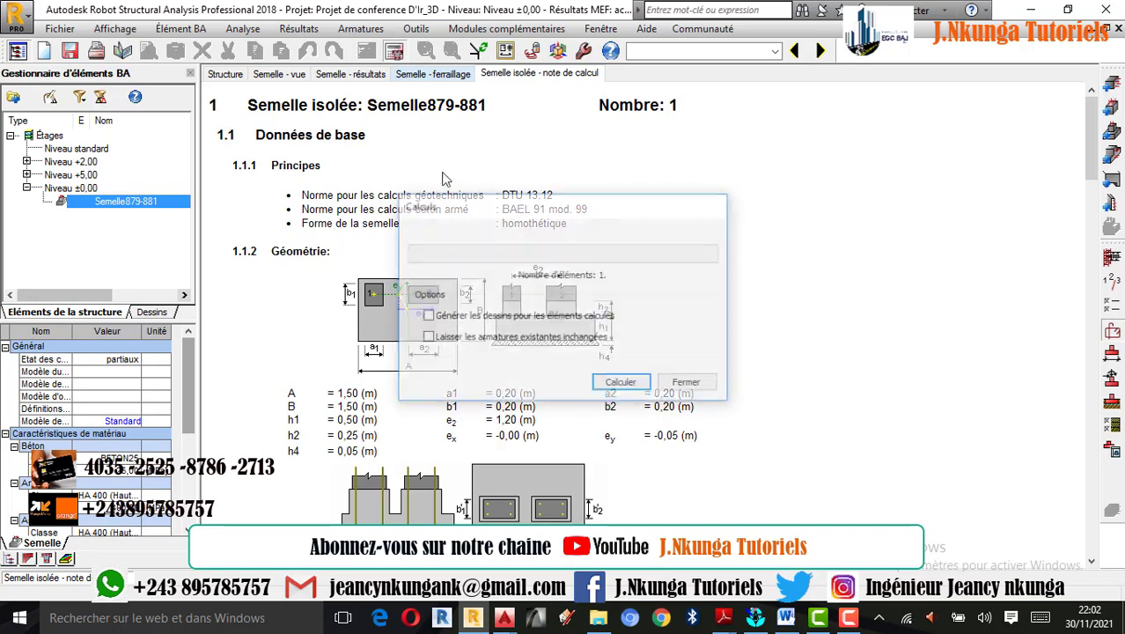
pyautogui.click(621, 384)
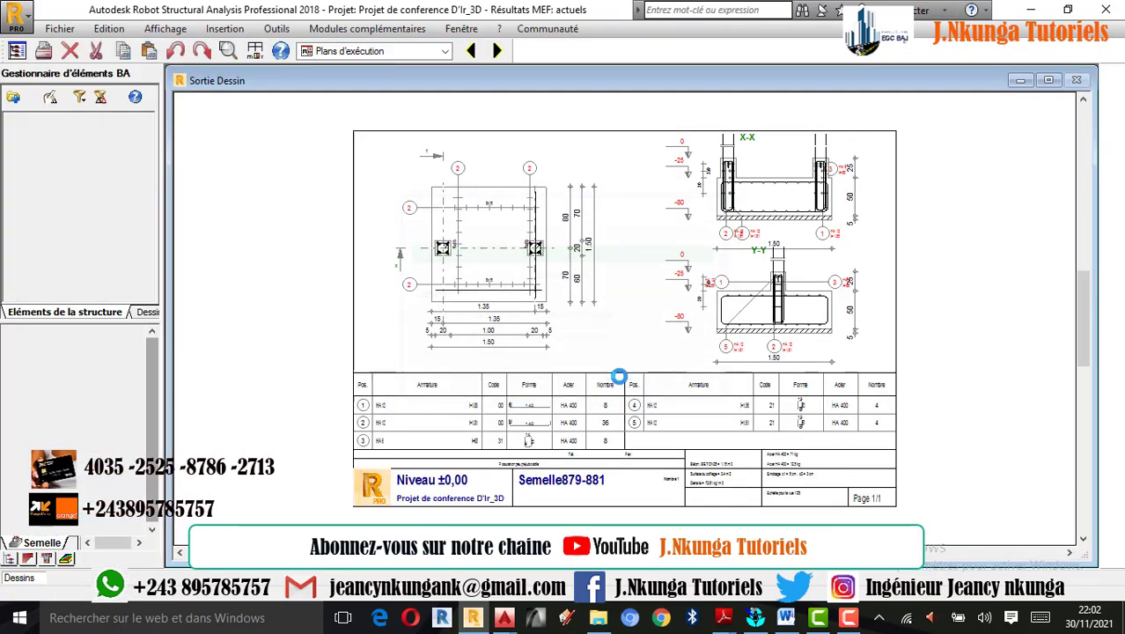
pyautogui.scroll(1, 843, 296)
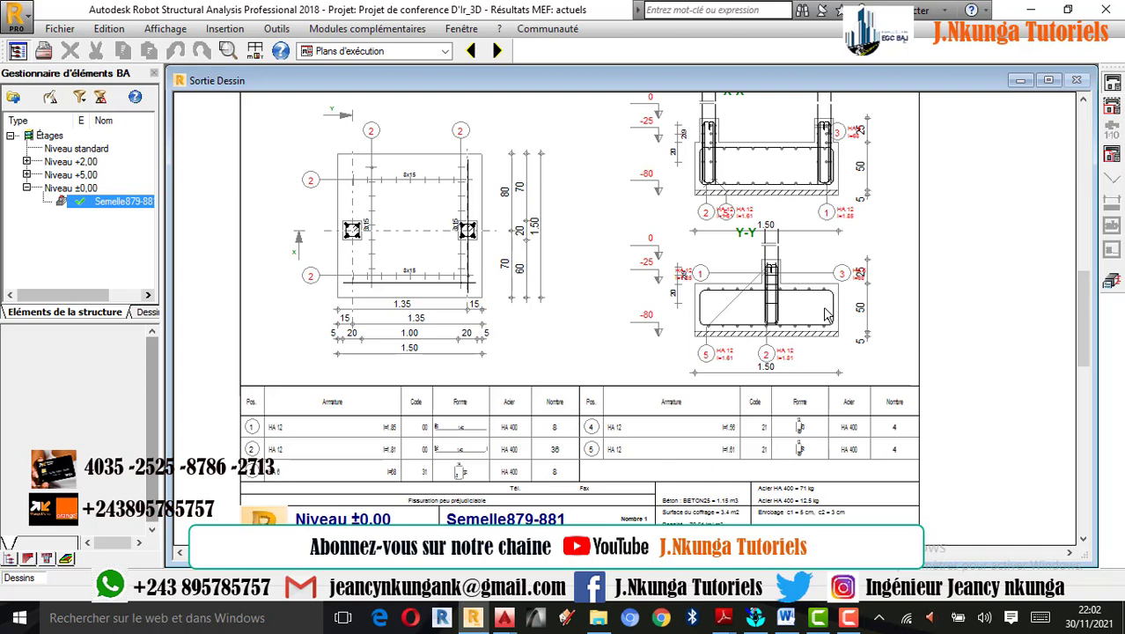
pyautogui.click(1112, 278)
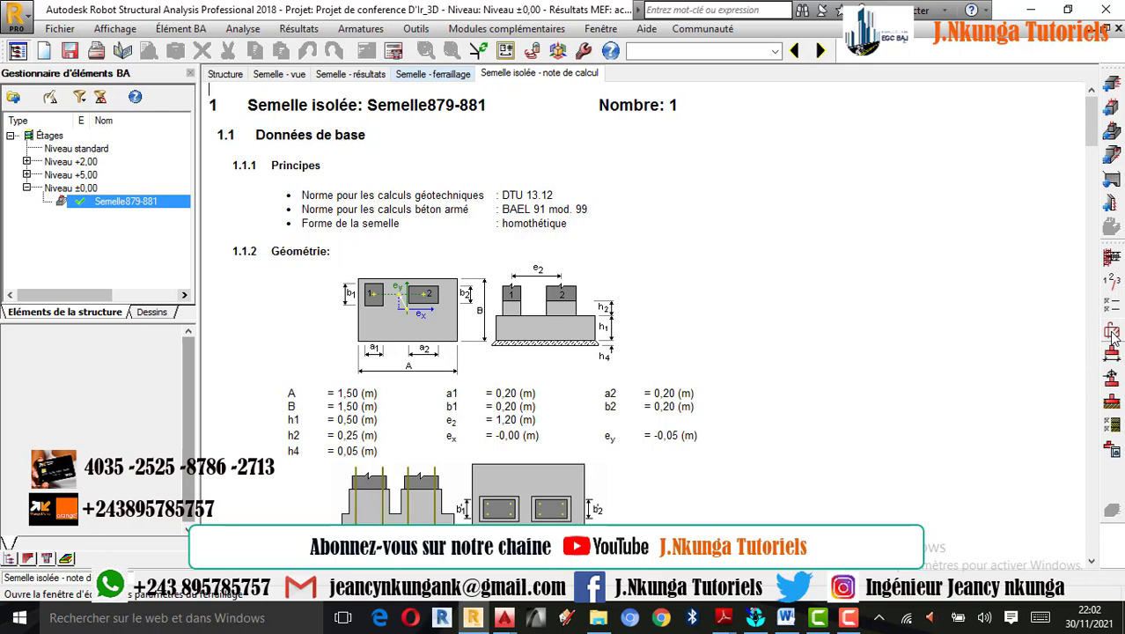
# Set the minimum hook base length to 2.5 cm in the reinforcement layout's bar shape settings and apply it
pyautogui.click(1111, 333)
pyautogui.click(492, 165)
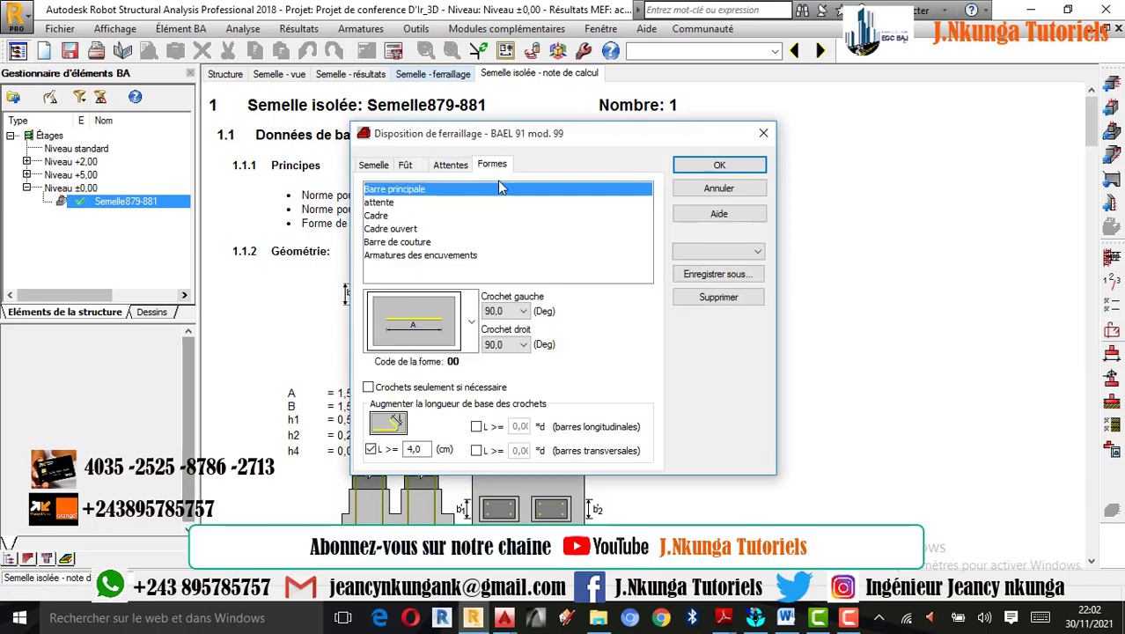
pyautogui.doubleClick(416, 449)
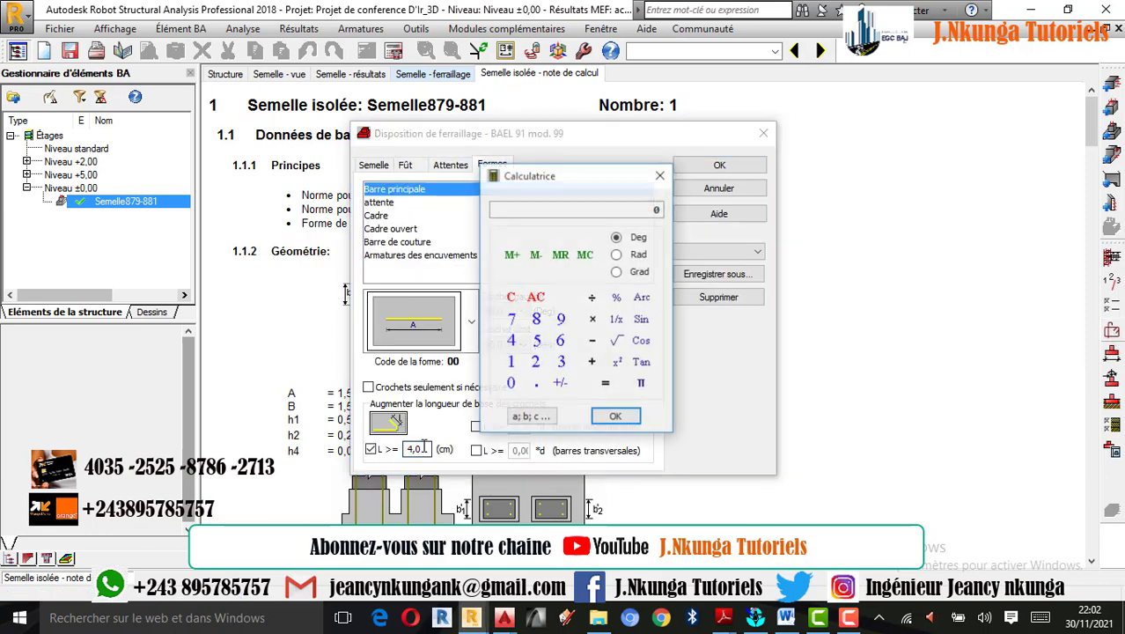
pyautogui.click(536, 362)
pyautogui.click(537, 383)
pyautogui.click(535, 340)
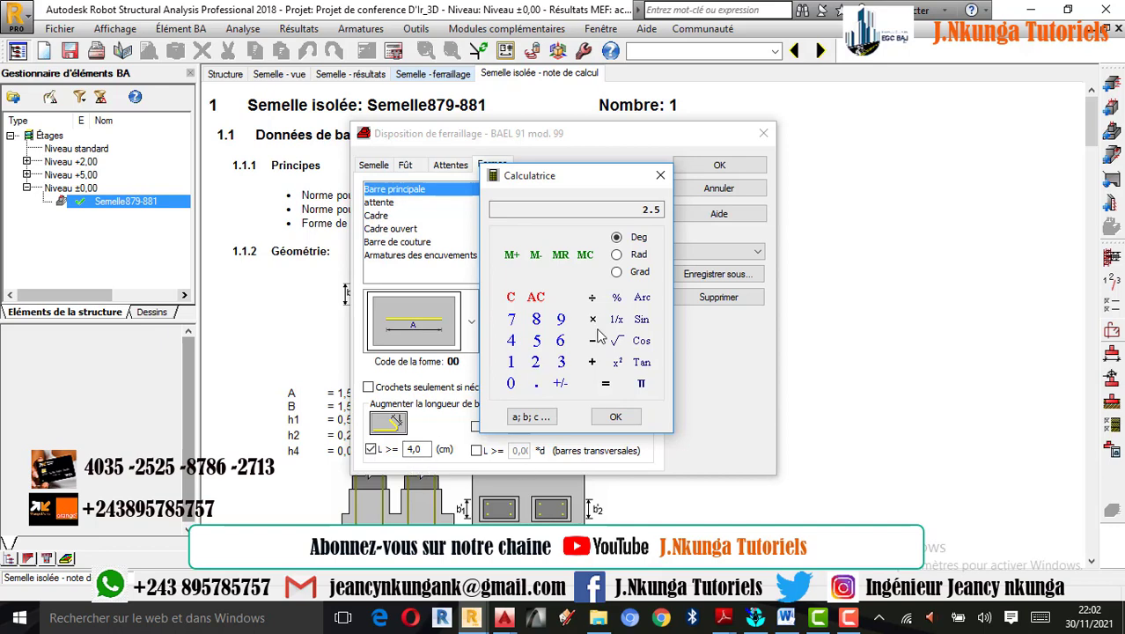
pyautogui.click(615, 416)
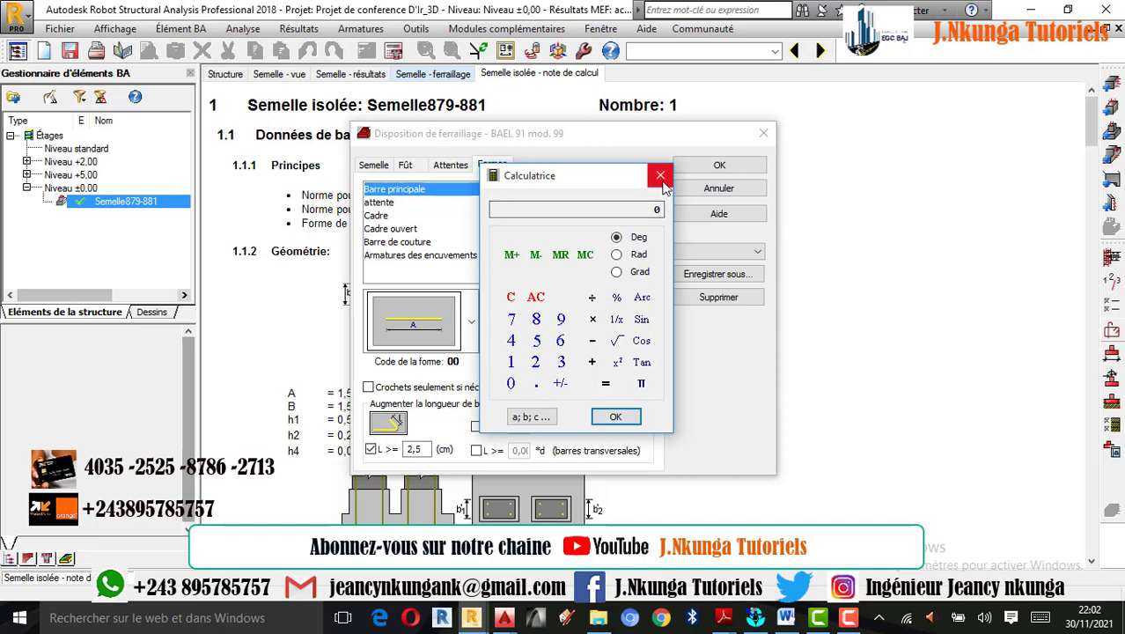
pyautogui.click(660, 175)
pyautogui.click(719, 165)
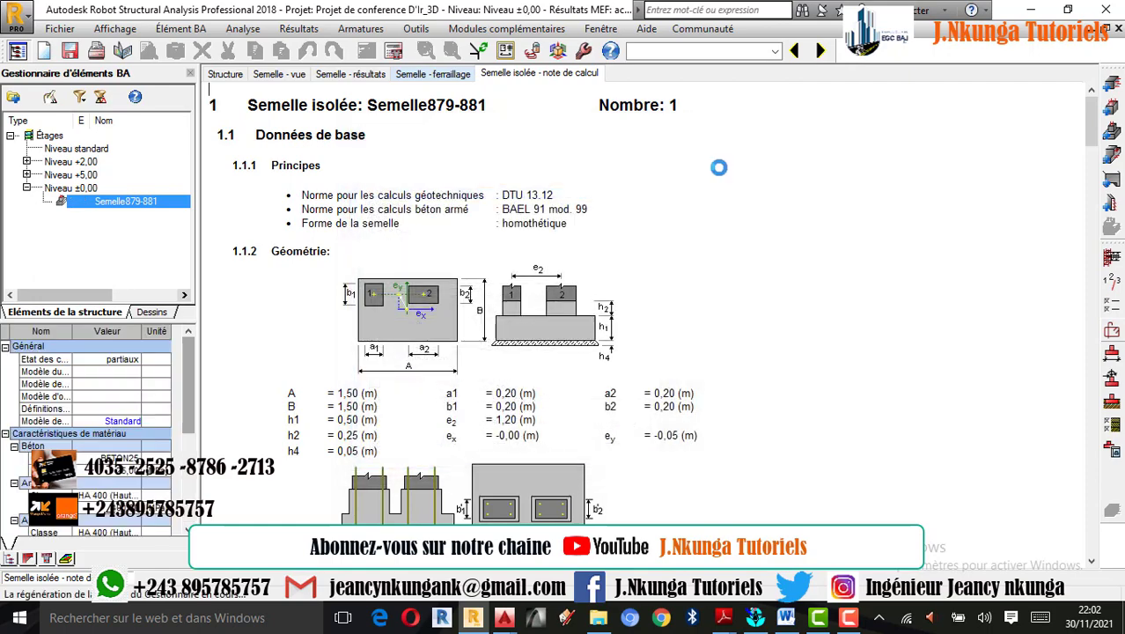
# Recalculate Semelle879-881 with drawing generation enabled for the calculated elements
pyautogui.click(393, 52)
pyautogui.click(469, 319)
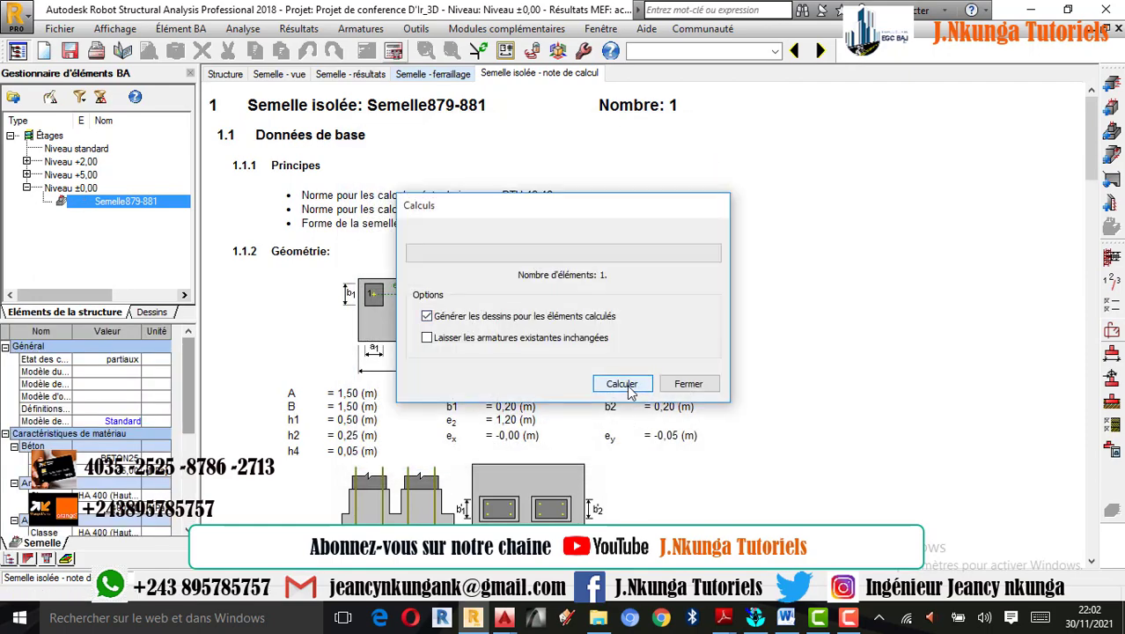
pyautogui.click(621, 384)
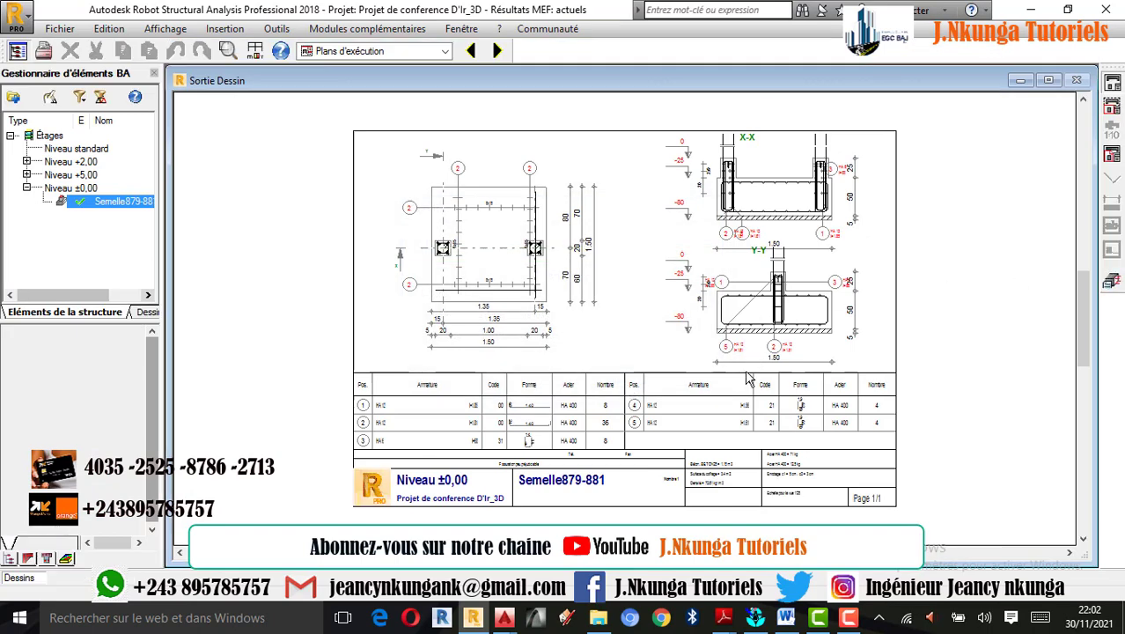
# Examine the footing's plan view on the execution drawing, including its bar spacing annotations and dimensions
pyautogui.scroll(3, 747, 379)
pyautogui.scroll(-2, 421, 445)
pyautogui.scroll(2, 420, 444)
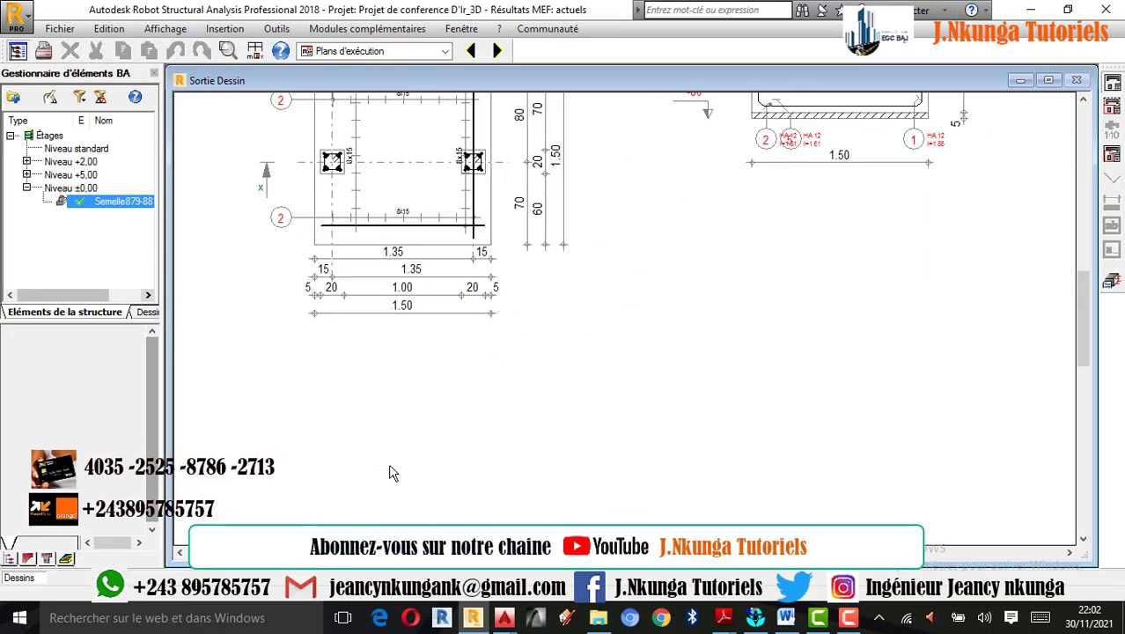
pyautogui.scroll(-2, 432, 432)
pyautogui.scroll(5, 462, 195)
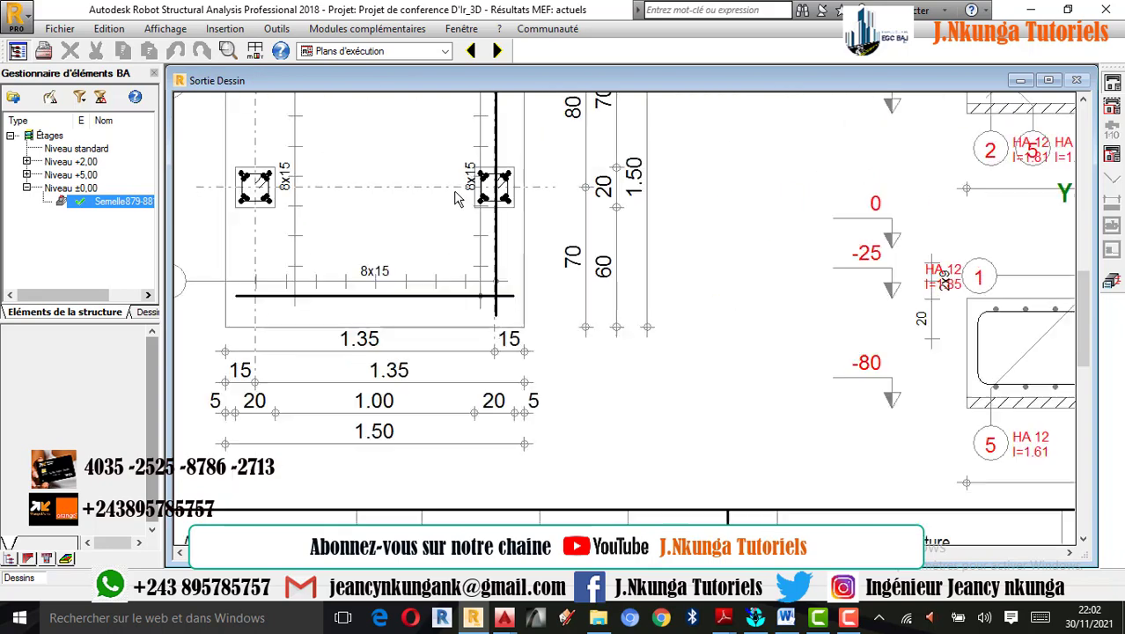
pyautogui.scroll(-2, 618, 220)
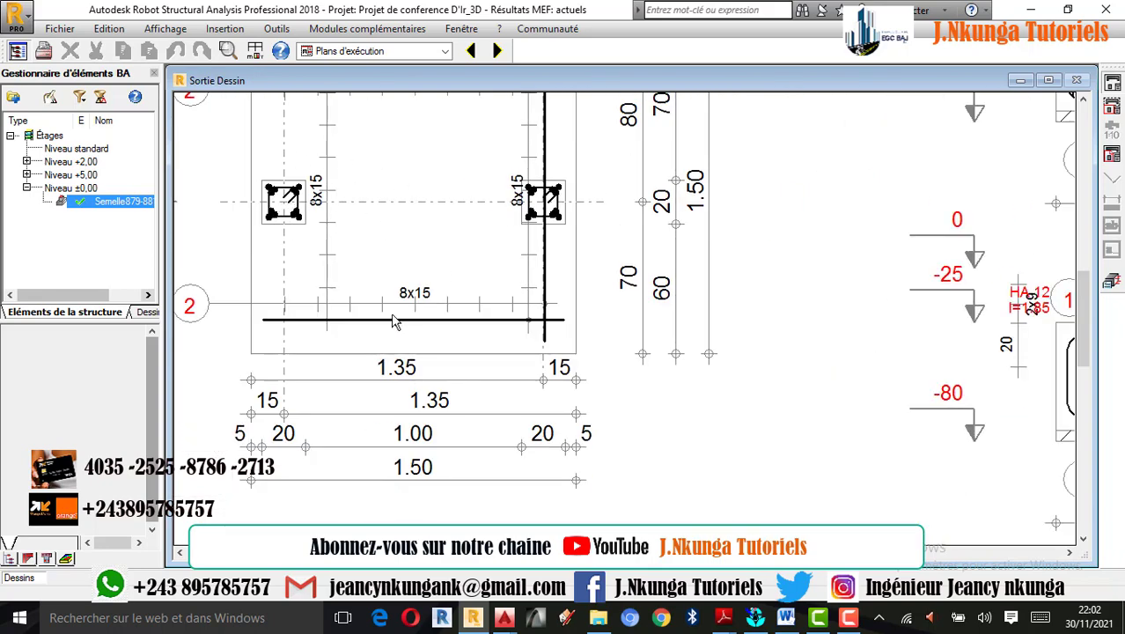
# Examine the bar labels and reinforcement in sections X-X and Y-Y of the execution drawing
pyautogui.scroll(-3, 344, 353)
pyautogui.scroll(5, 943, 320)
pyautogui.scroll(-1, 558, 339)
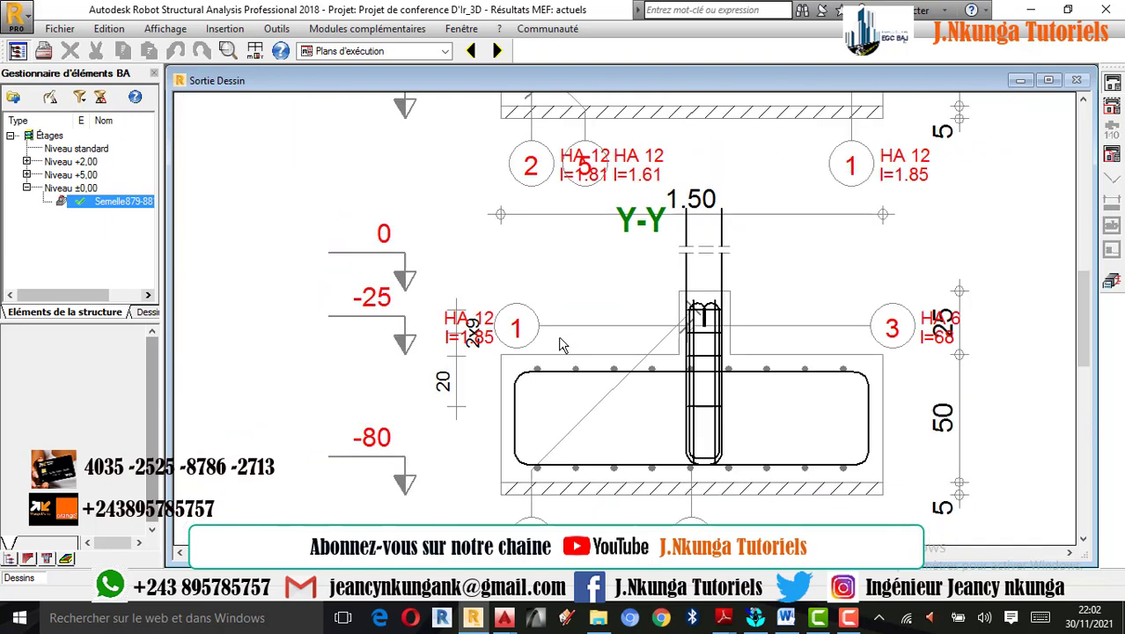
pyautogui.scroll(-3, 563, 345)
pyautogui.scroll(4, 567, 201)
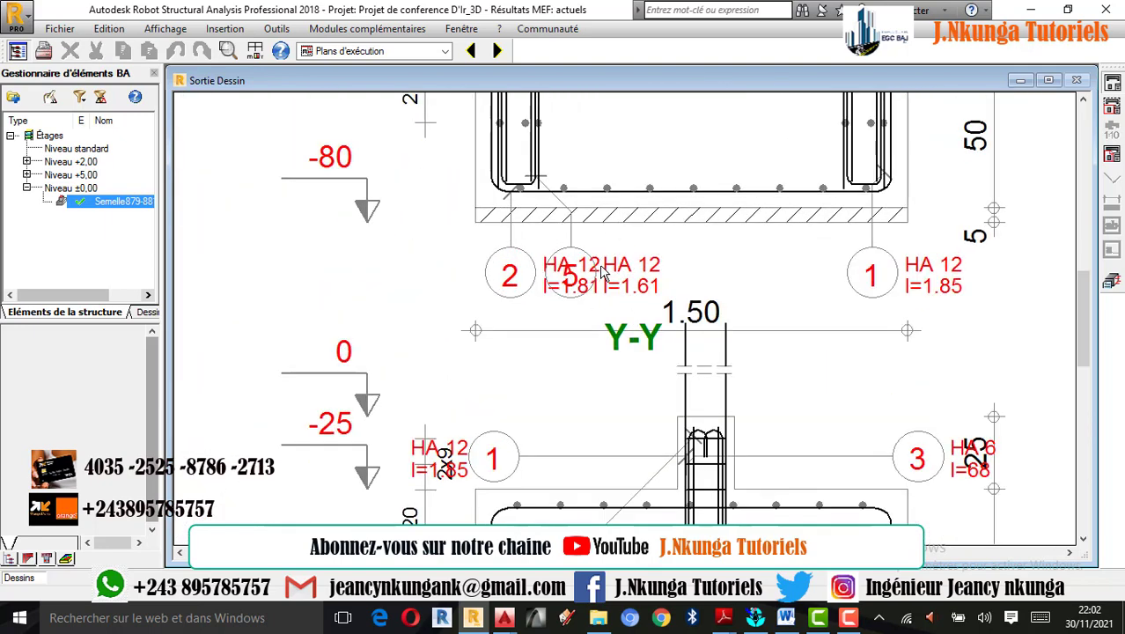
pyautogui.scroll(3, 604, 278)
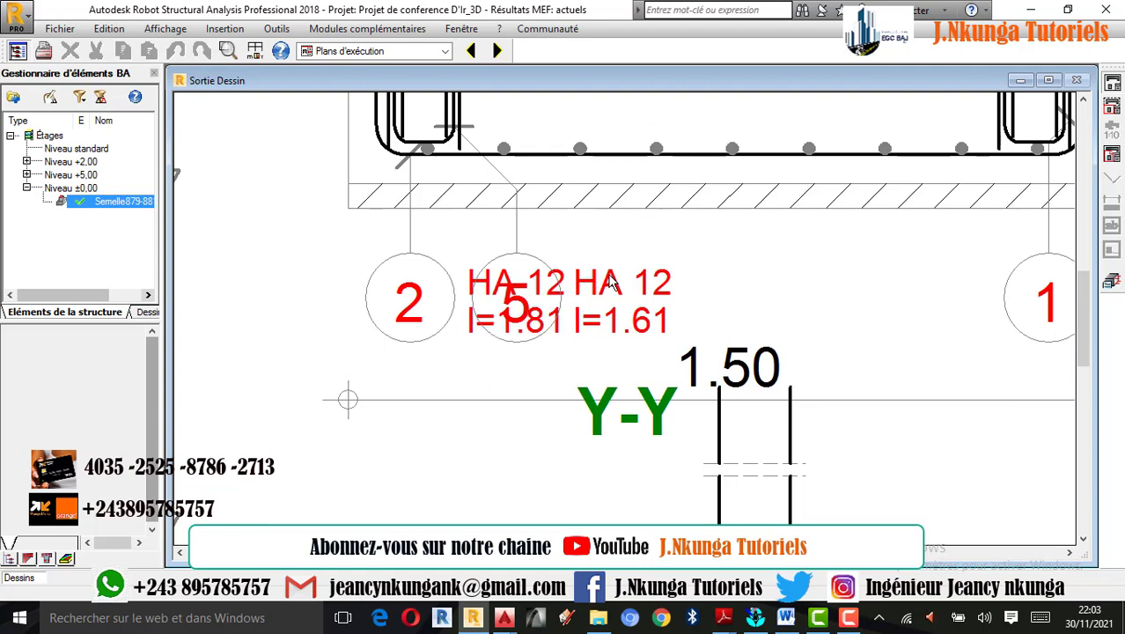
pyautogui.scroll(-3, 602, 290)
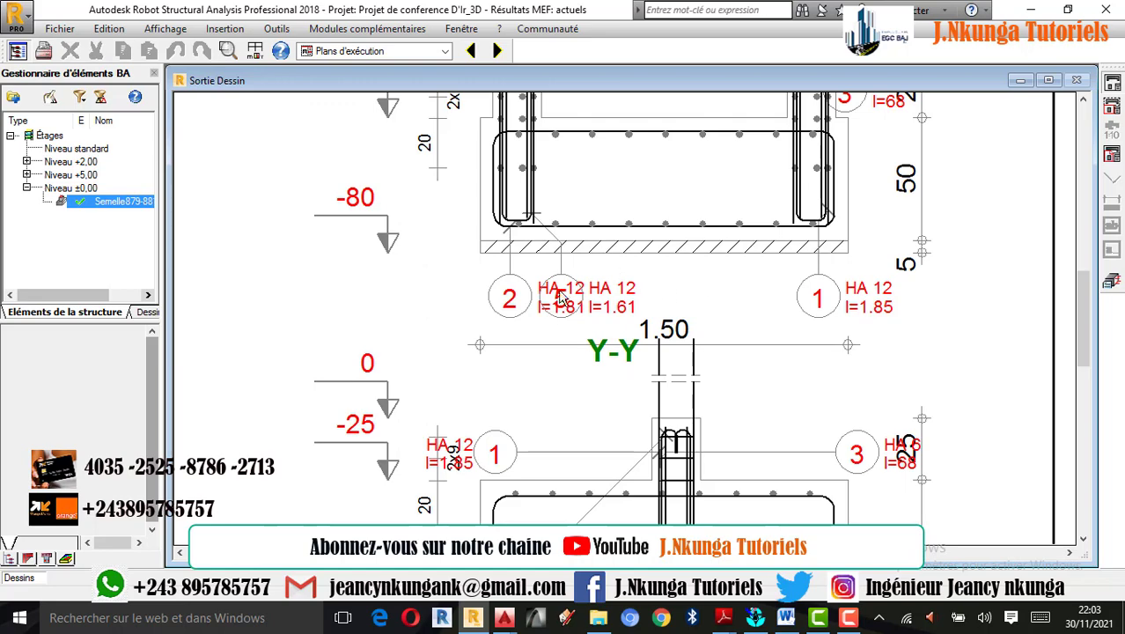
pyautogui.scroll(3, 560, 297)
pyautogui.scroll(3, 764, 343)
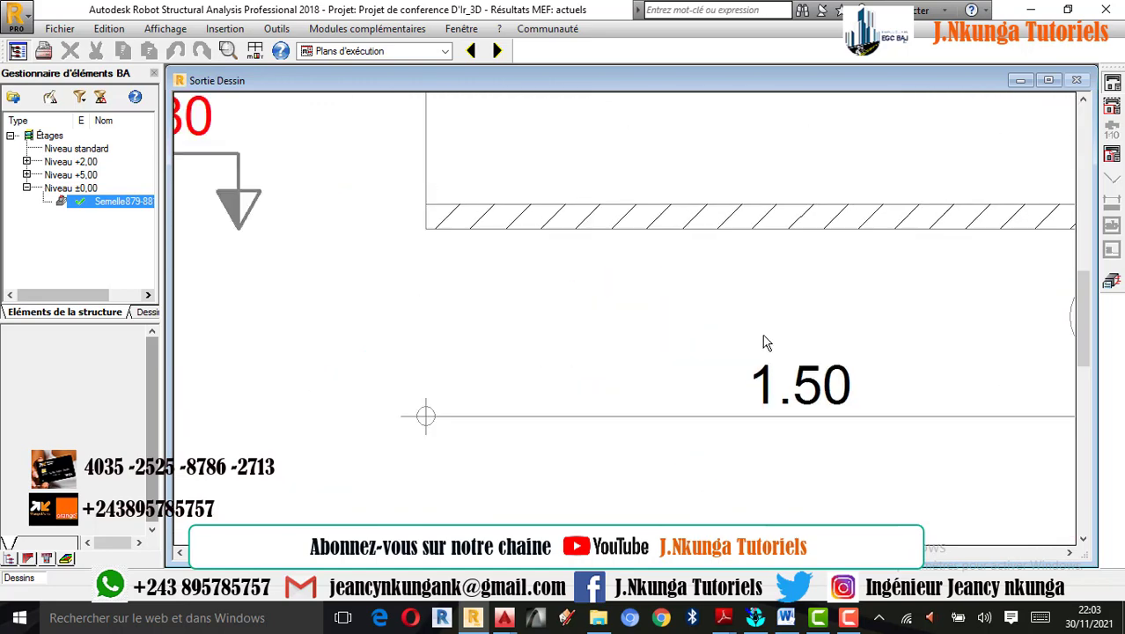
pyautogui.scroll(-4, 764, 343)
pyautogui.scroll(4, 616, 324)
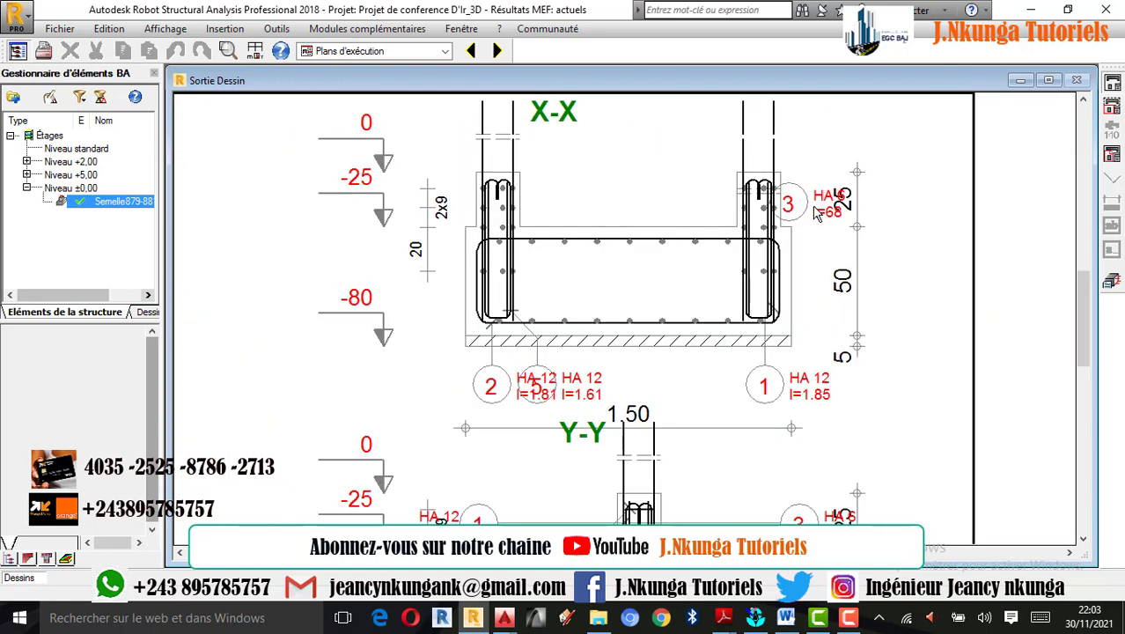
pyautogui.scroll(-1, 691, 297)
pyautogui.scroll(3, 603, 387)
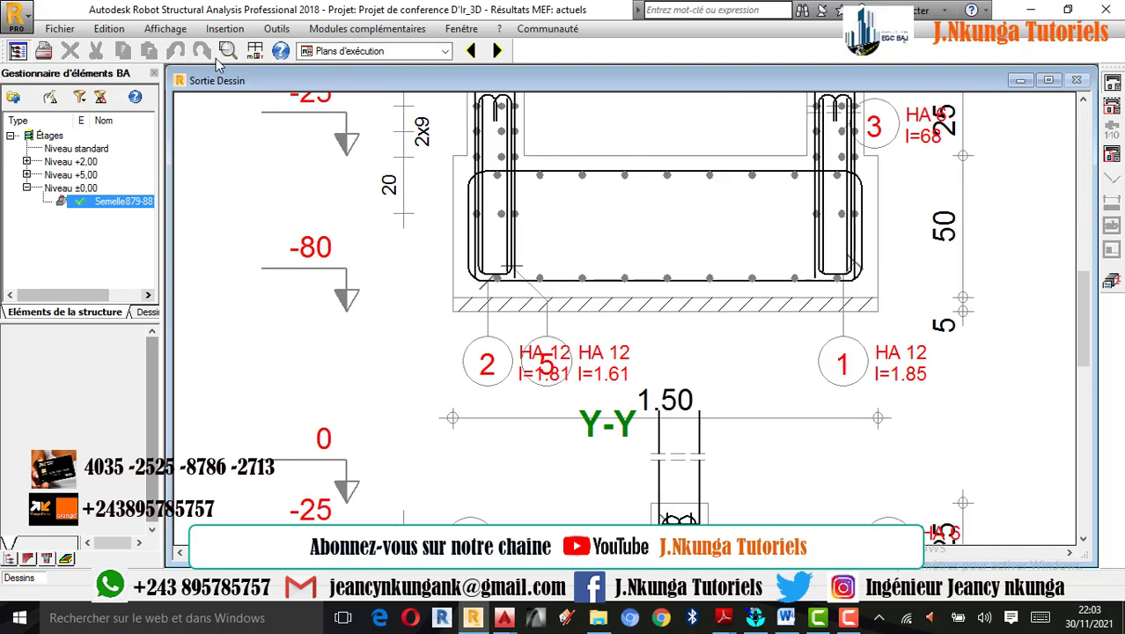
# Leave the execution drawing and remove the bar length from the drawing parameters' bar descriptions, keeping number and diameter
pyautogui.click(1112, 280)
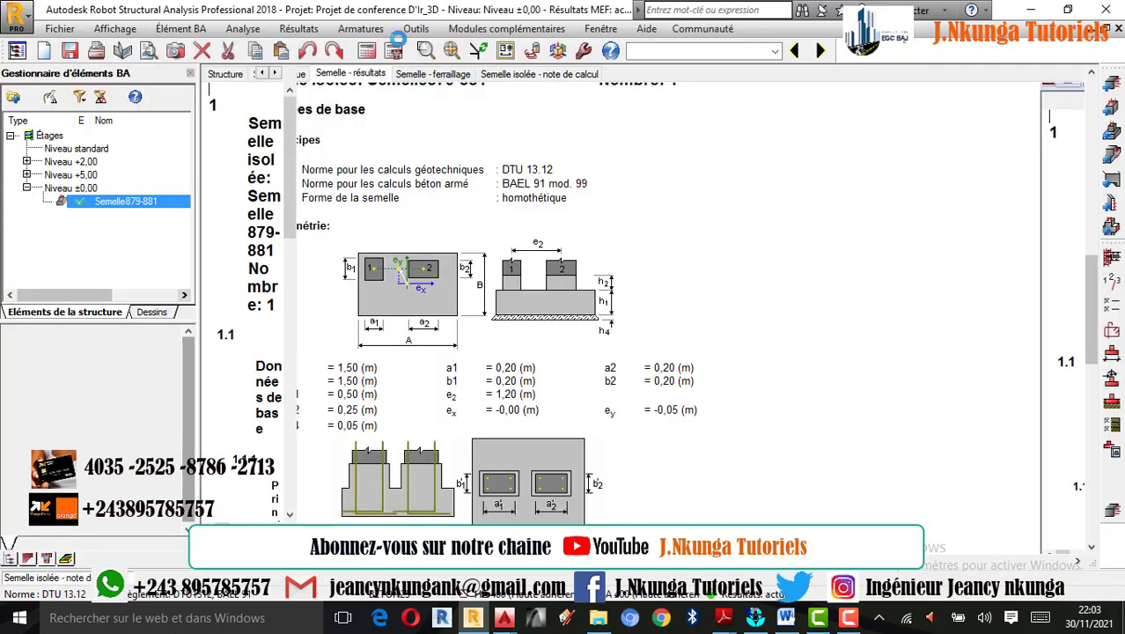
pyautogui.click(242, 28)
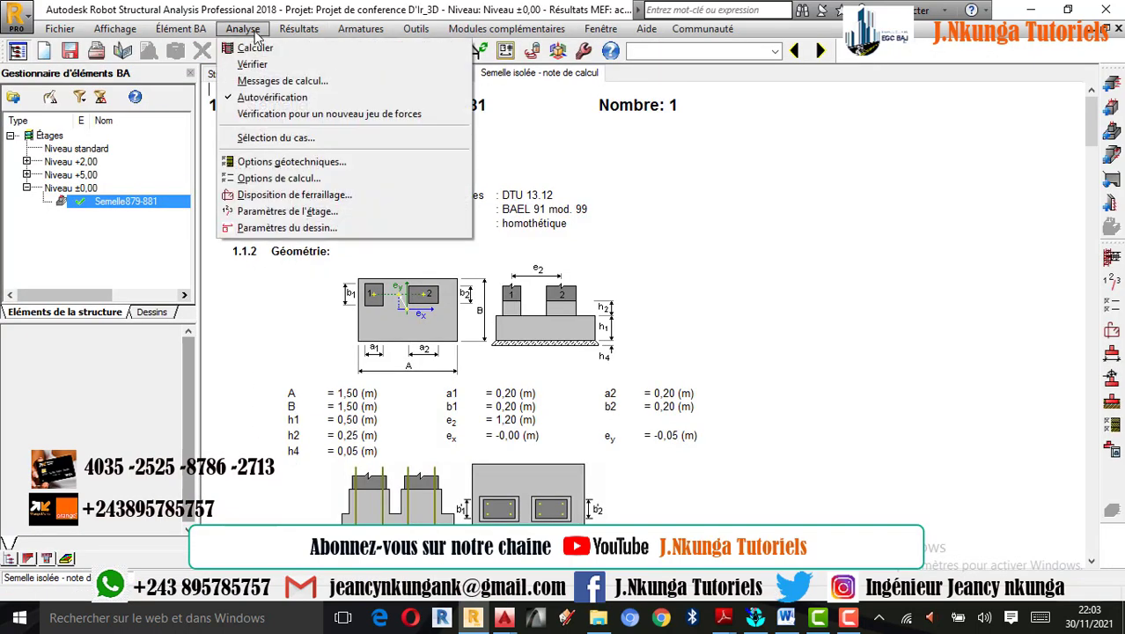
pyautogui.click(291, 229)
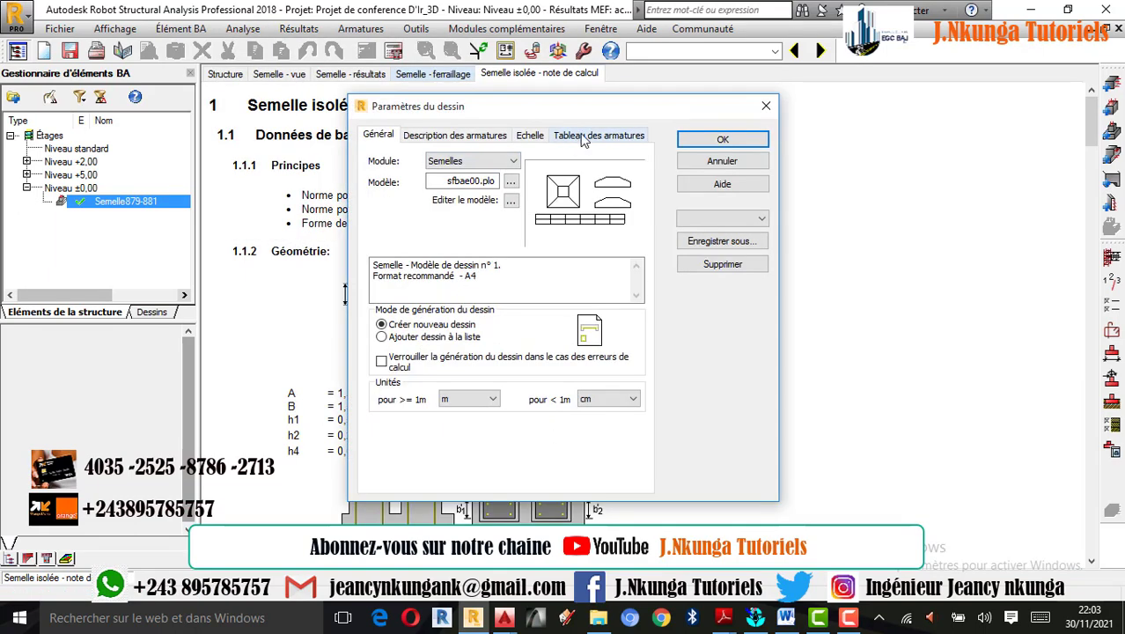
pyautogui.click(453, 136)
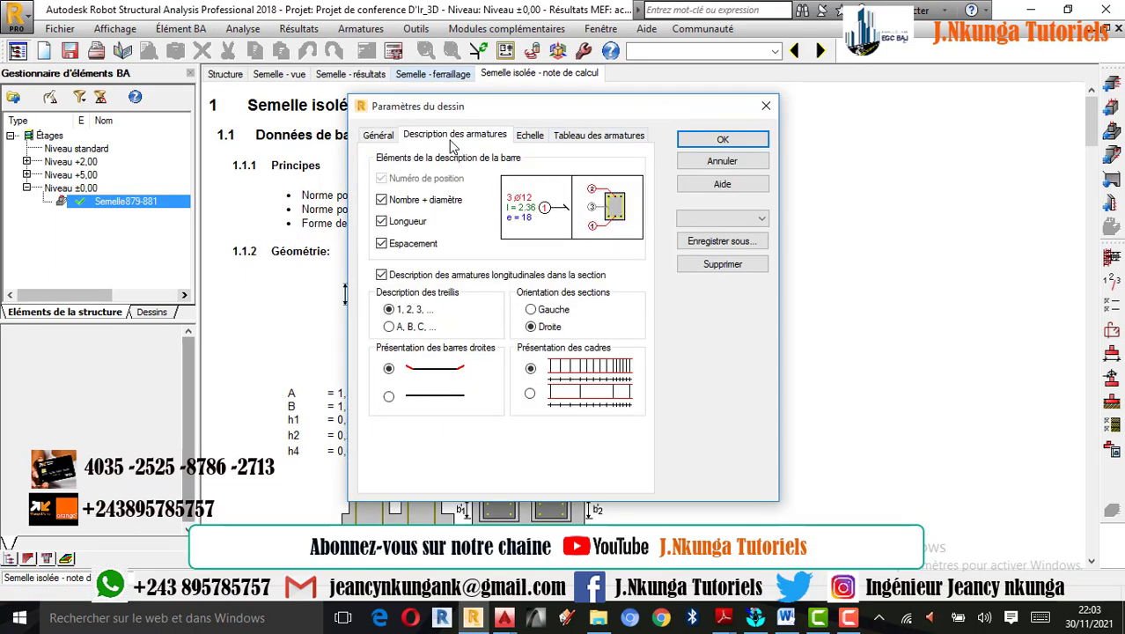
pyautogui.click(382, 201)
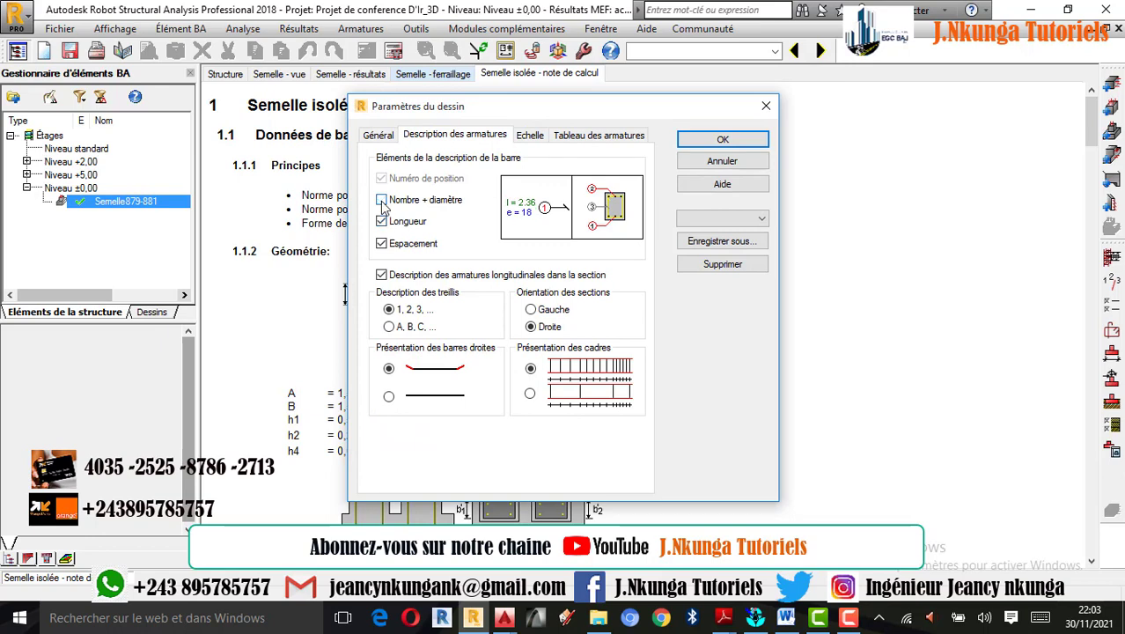
pyautogui.click(381, 201)
pyautogui.click(598, 136)
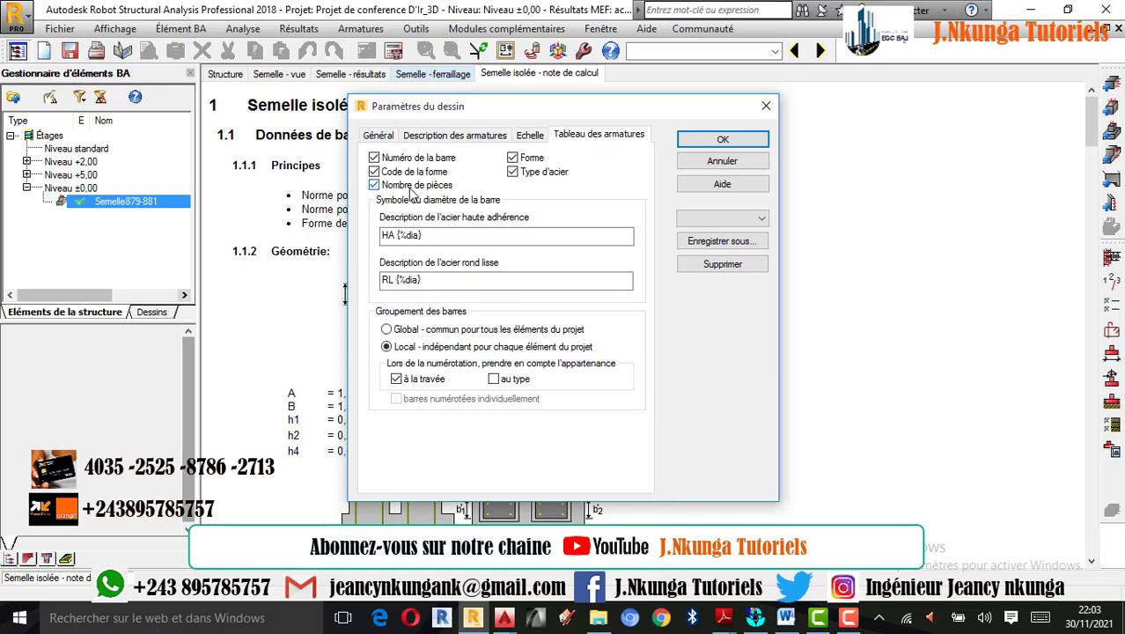
pyautogui.click(721, 139)
# Recalculate Semelle879-881 with drawing generation enabled and check the bar labels in the plan and sections of the new execution drawing
pyautogui.click(396, 52)
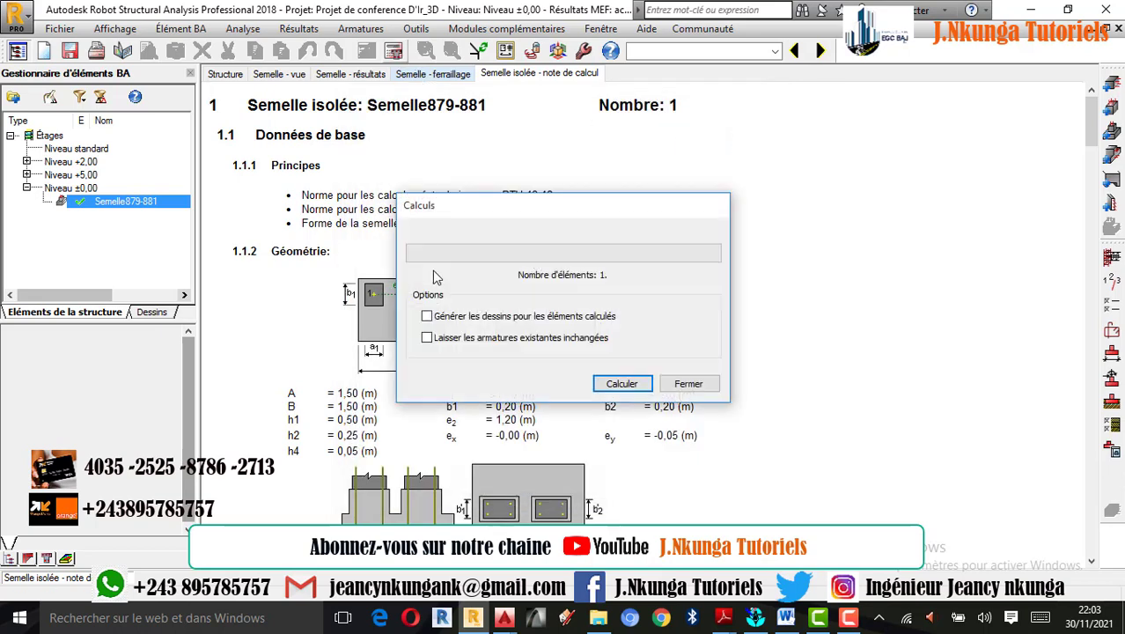
pyautogui.click(621, 384)
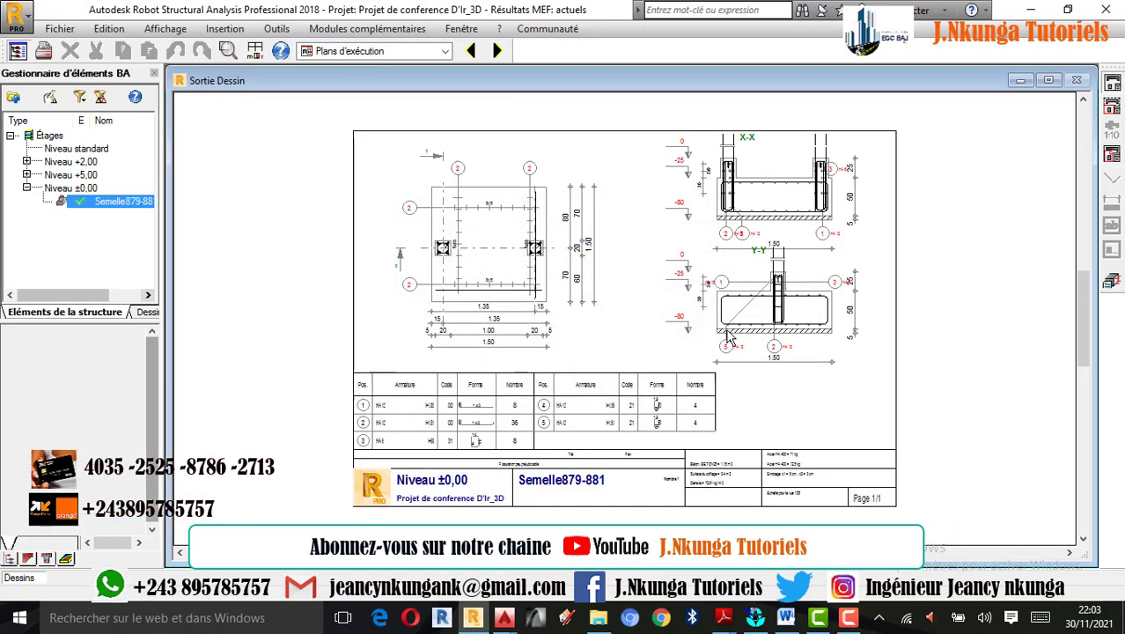
pyautogui.scroll(2, 702, 279)
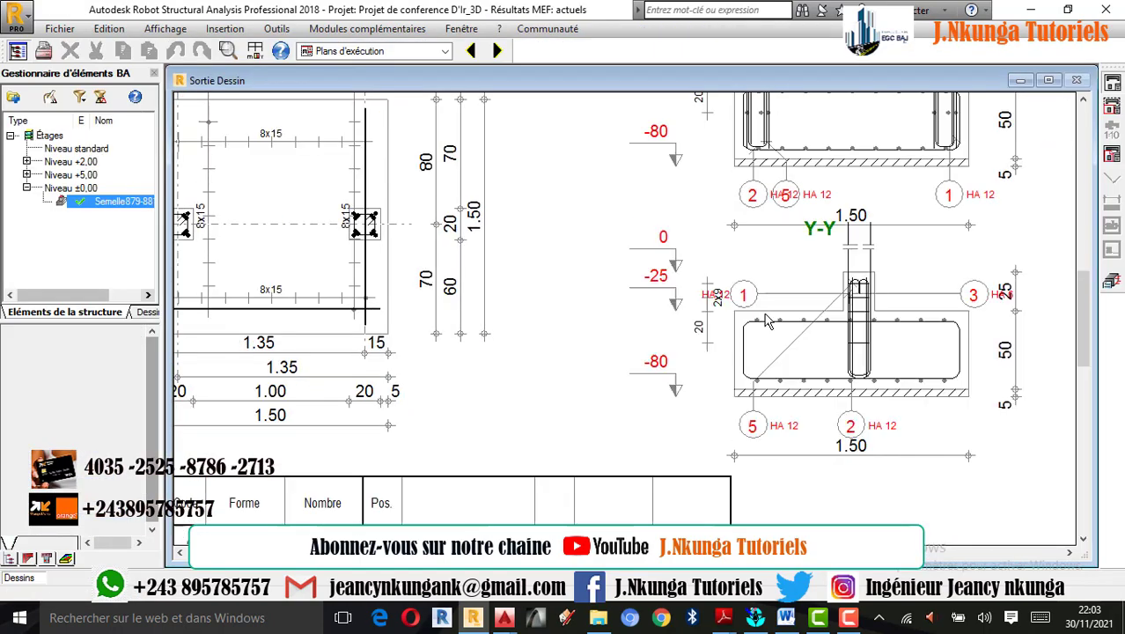
pyautogui.scroll(-4, 669, 282)
pyautogui.scroll(4, 528, 273)
pyautogui.scroll(-4, 564, 282)
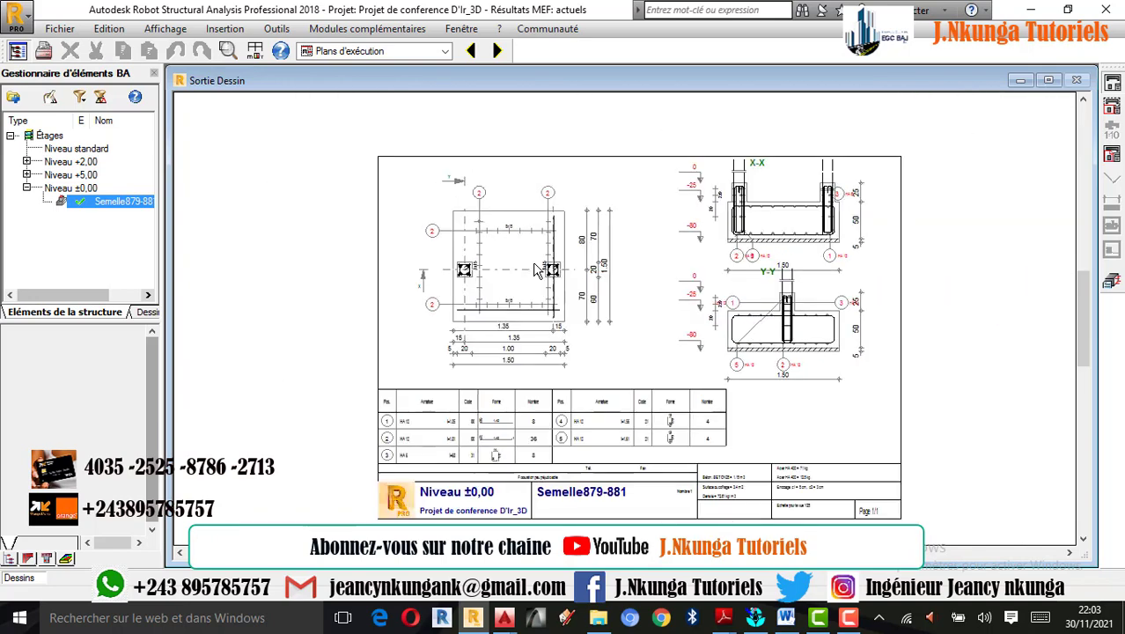
pyautogui.scroll(4, 651, 303)
pyautogui.scroll(-1, 651, 304)
pyautogui.scroll(-4, 651, 303)
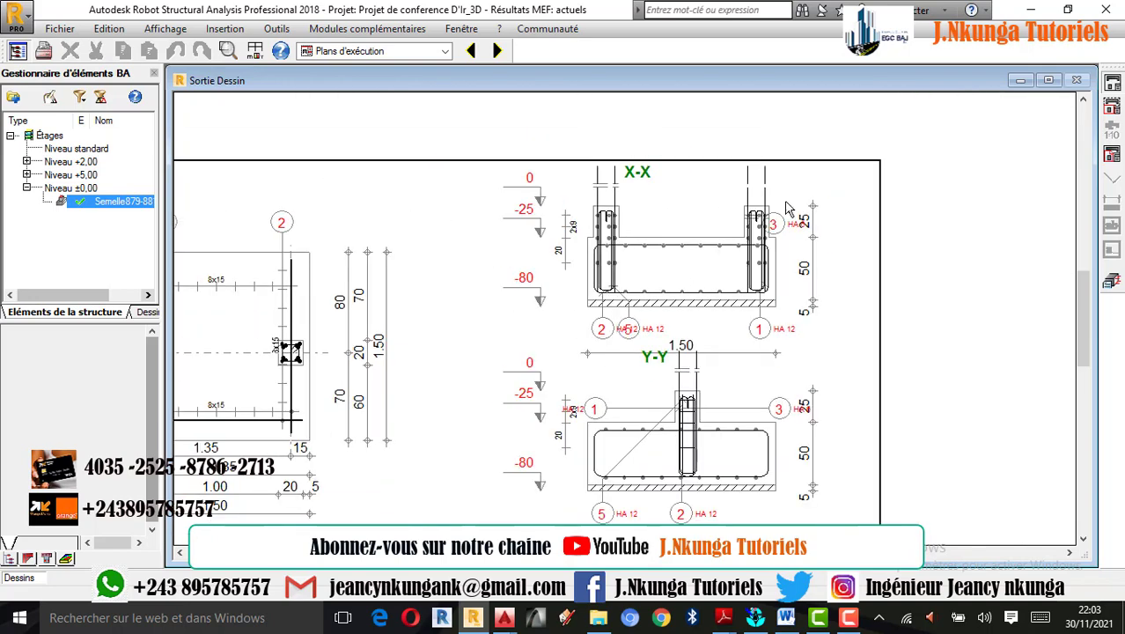
pyautogui.scroll(3, 811, 220)
# Return to the footing's reinforcement view and examine the bar cage in 3D from several angles
pyautogui.click(1112, 280)
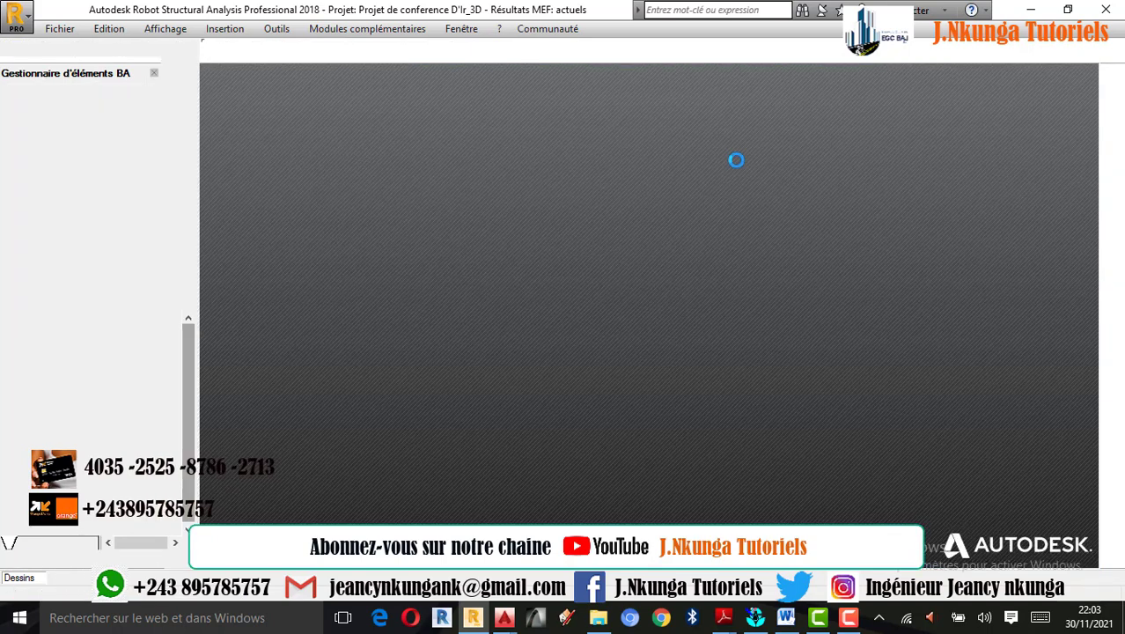
pyautogui.click(434, 75)
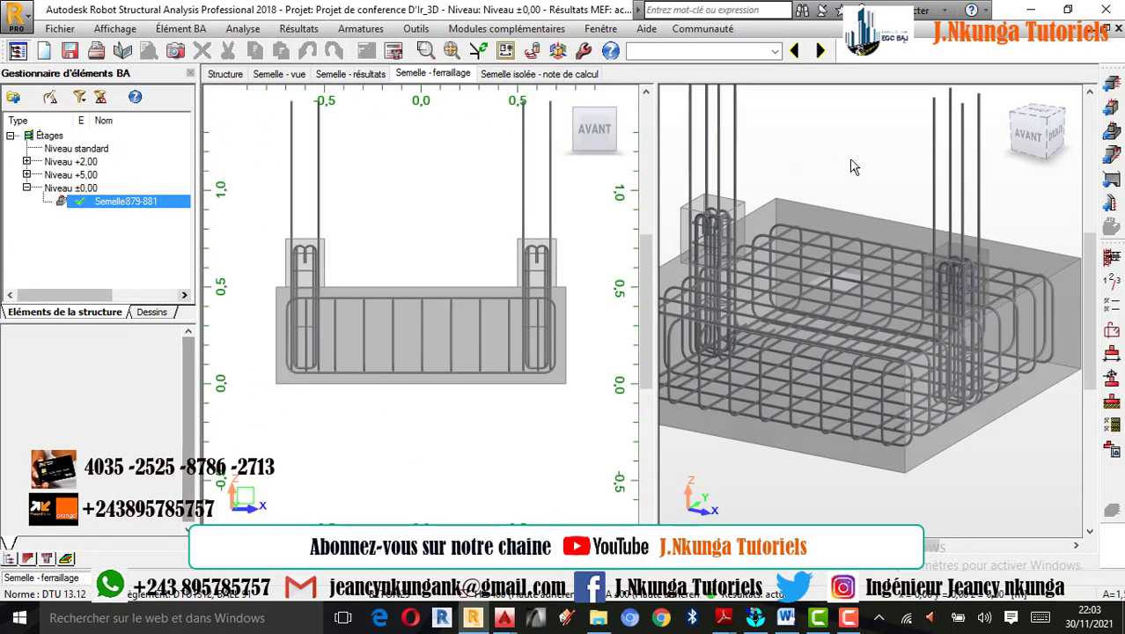
pyautogui.rightClick(778, 168)
pyautogui.click(1011, 127)
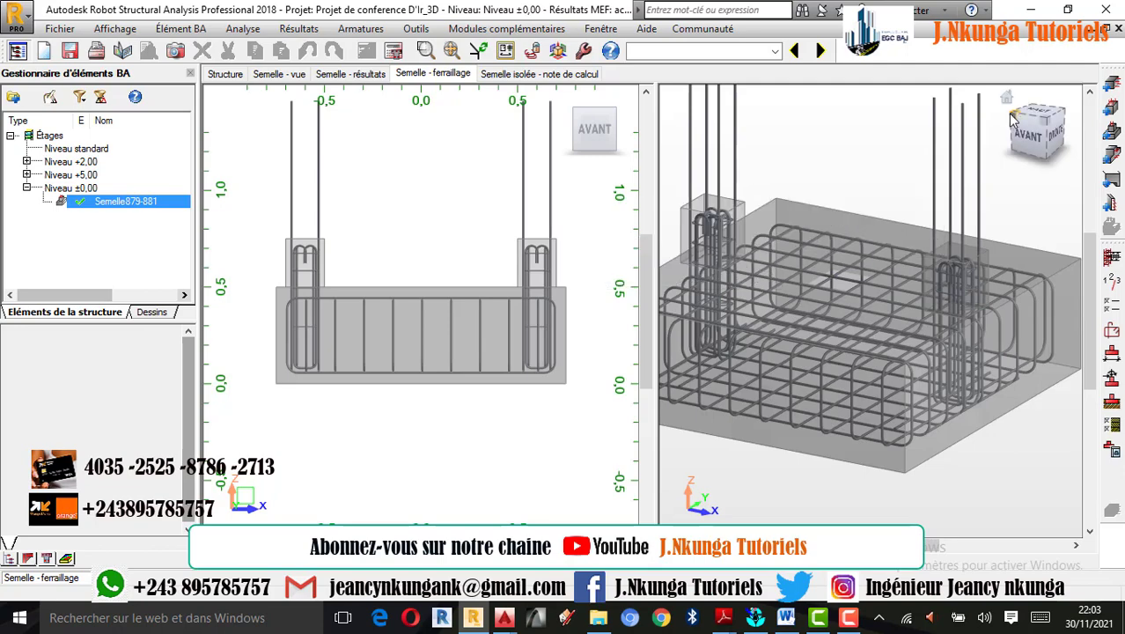
pyautogui.click(1012, 106)
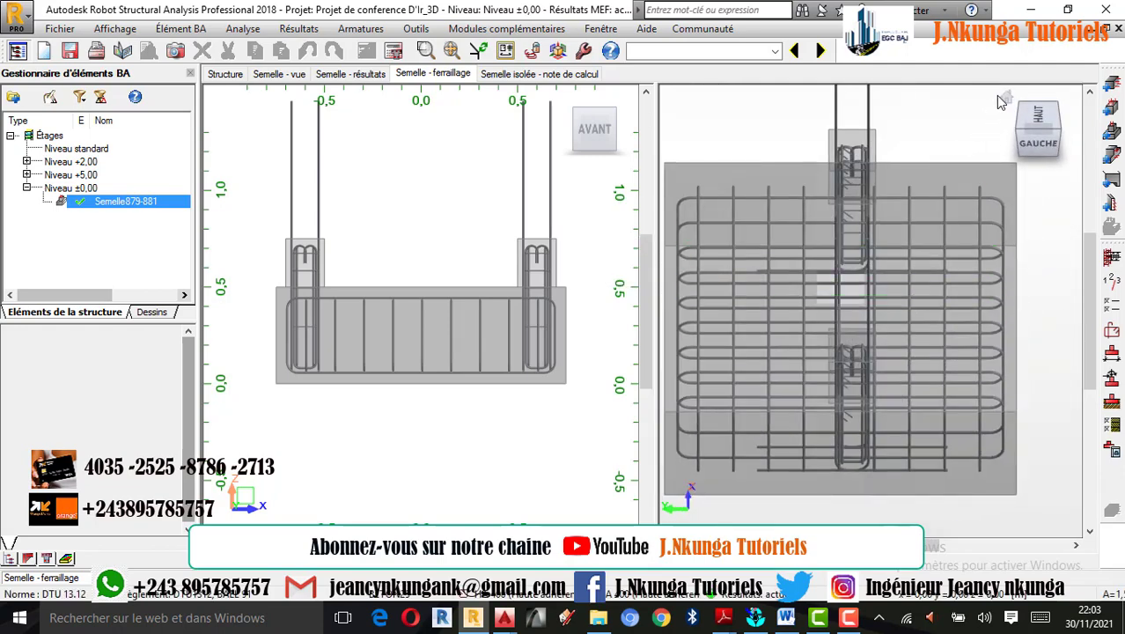
pyautogui.click(1006, 98)
pyautogui.keyDown('shift'); pyautogui.moveTo(966, 256); pyautogui.dragTo(911, 282, button='middle'); pyautogui.keyUp('shift')
pyautogui.scroll(1, 976, 387)
pyautogui.keyDown('shift'); pyautogui.moveTo(977, 387); pyautogui.dragTo(911, 385, button='middle'); pyautogui.keyUp('shift')
pyautogui.scroll(3, 487, 320)
pyautogui.scroll(-2, 480, 325)
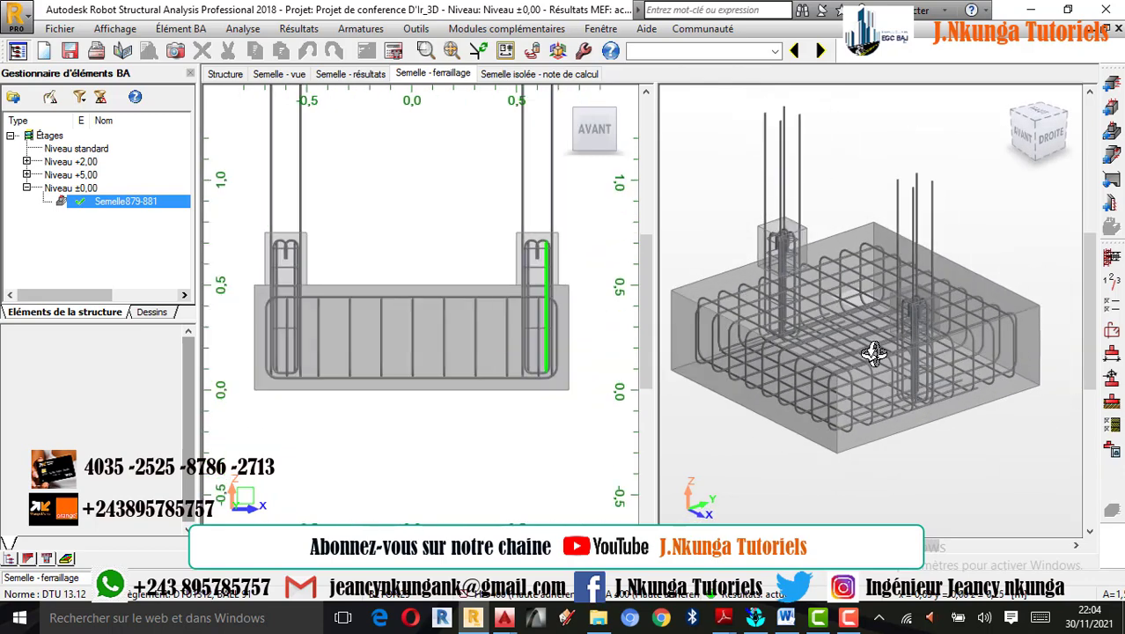
# Set the footing's top reinforcement to Non, with both layer diameters on Auto, in the advanced reinforcement layout options
pyautogui.click(1110, 331)
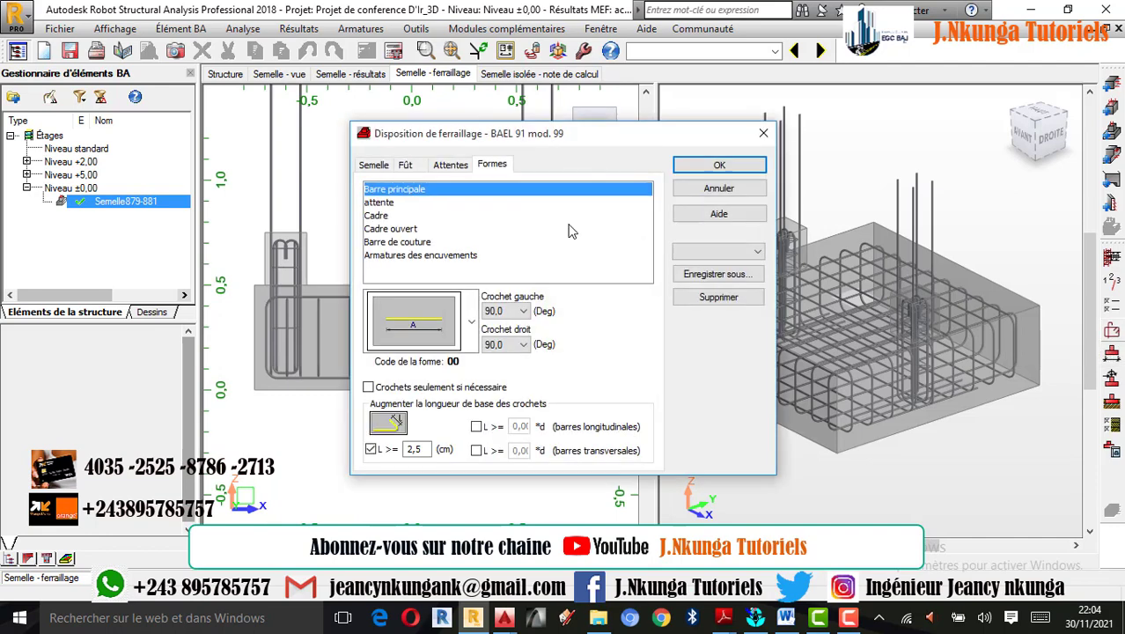
pyautogui.click(374, 165)
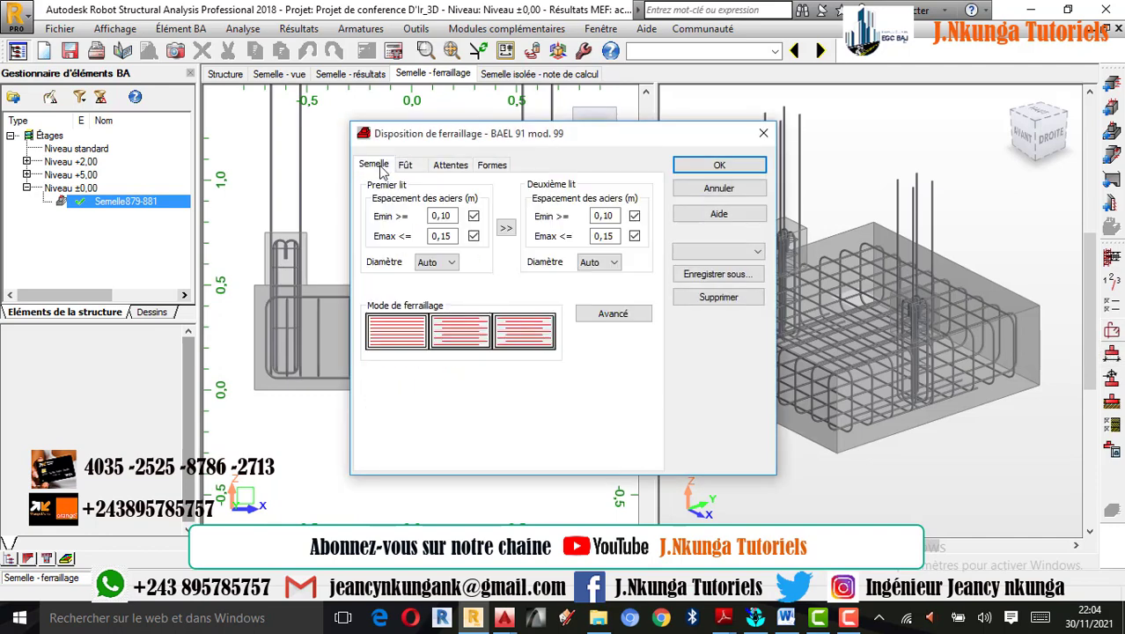
pyautogui.click(604, 315)
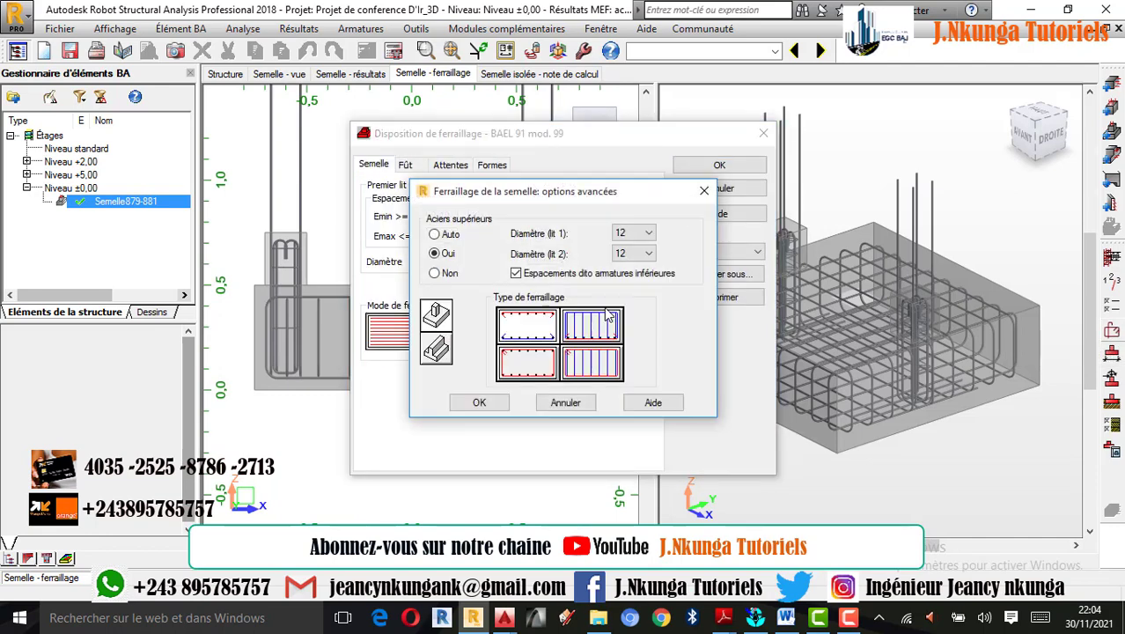
pyautogui.click(451, 235)
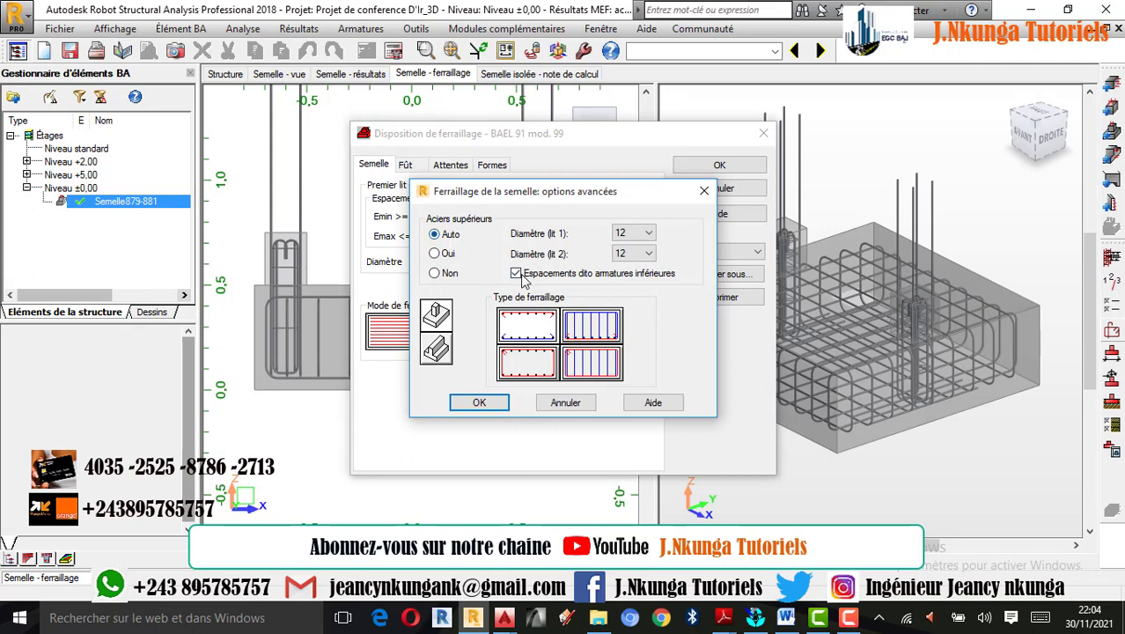
pyautogui.click(649, 234)
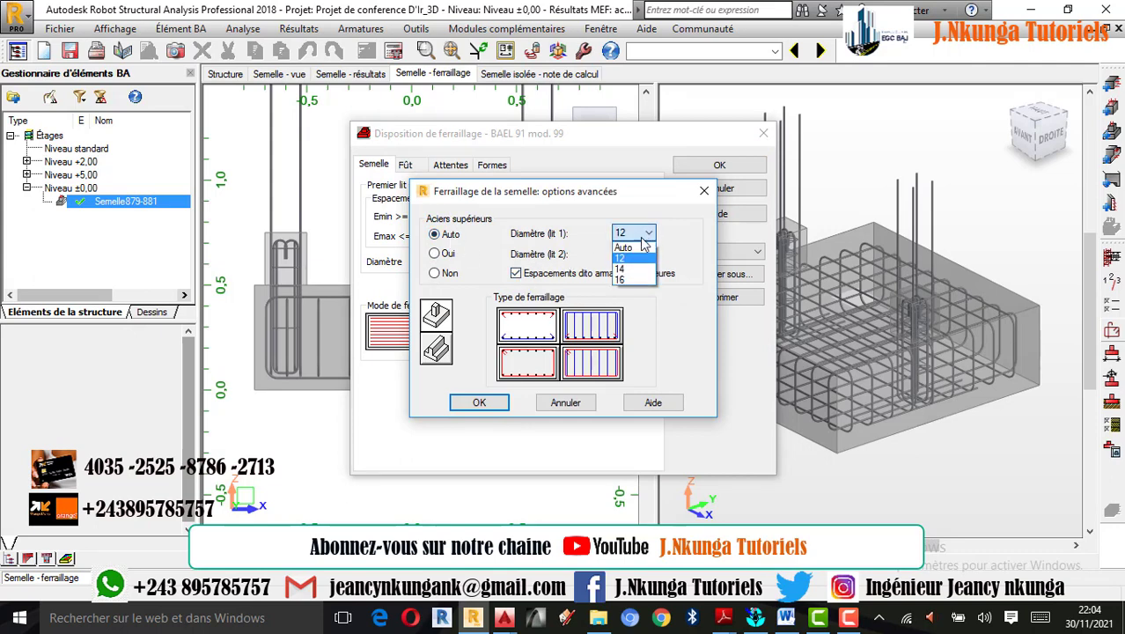
pyautogui.click(625, 247)
pyautogui.click(648, 254)
pyautogui.click(625, 267)
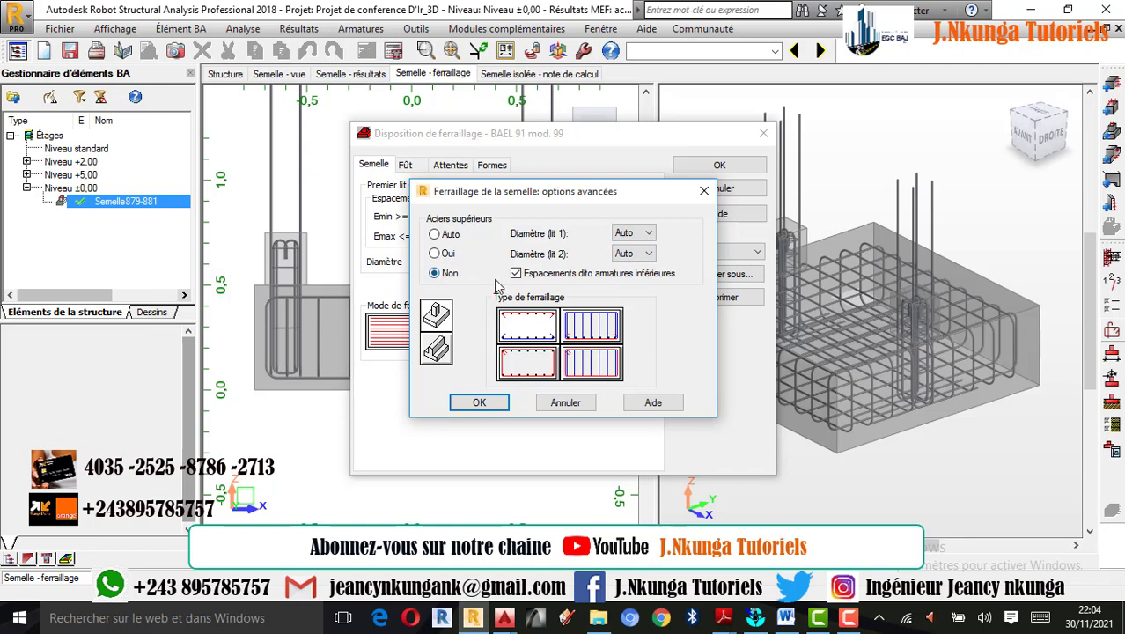
pyautogui.click(479, 403)
pyautogui.click(711, 167)
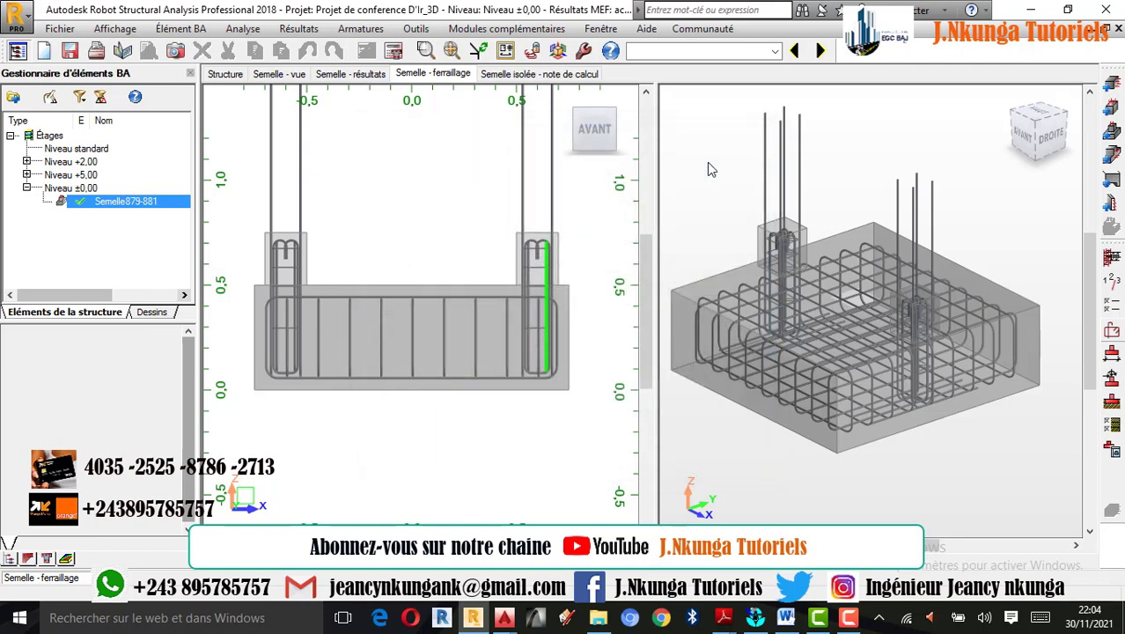
# Recalculate Semelle879-881 with drawing generation enabled and check section Y-Y on the execution drawing
pyautogui.click(393, 50)
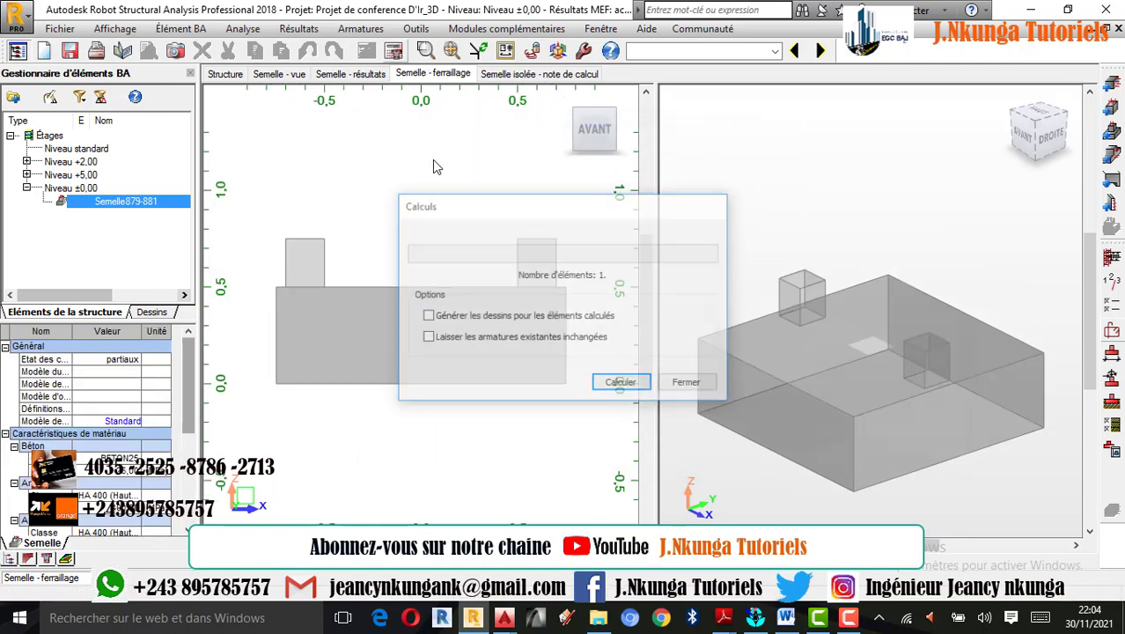
pyautogui.click(643, 381)
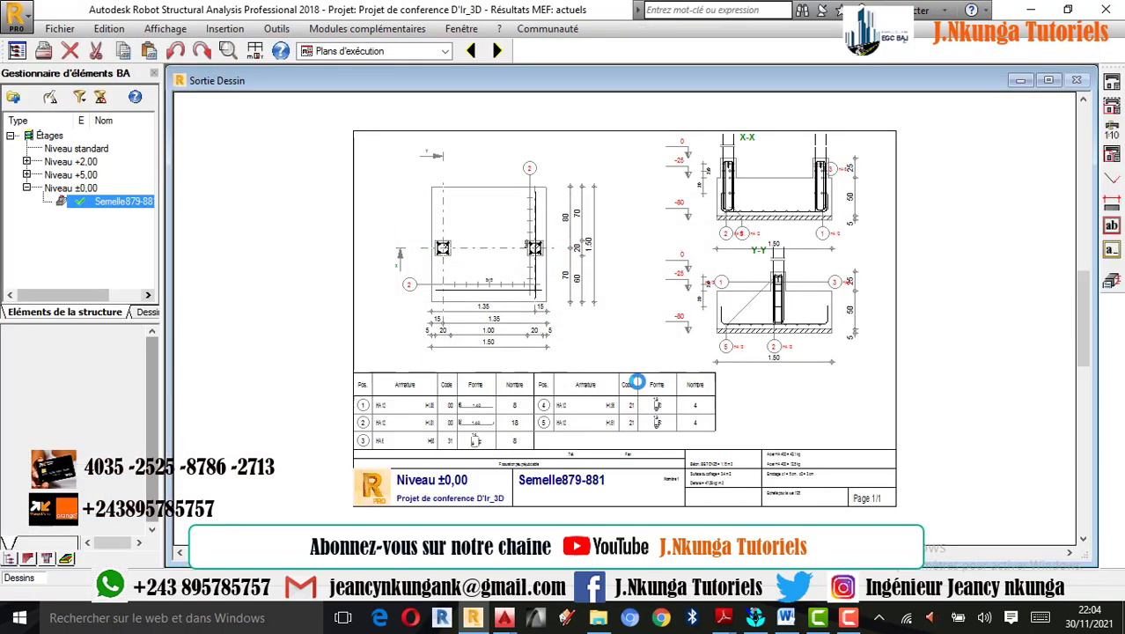
pyautogui.scroll(5, 781, 319)
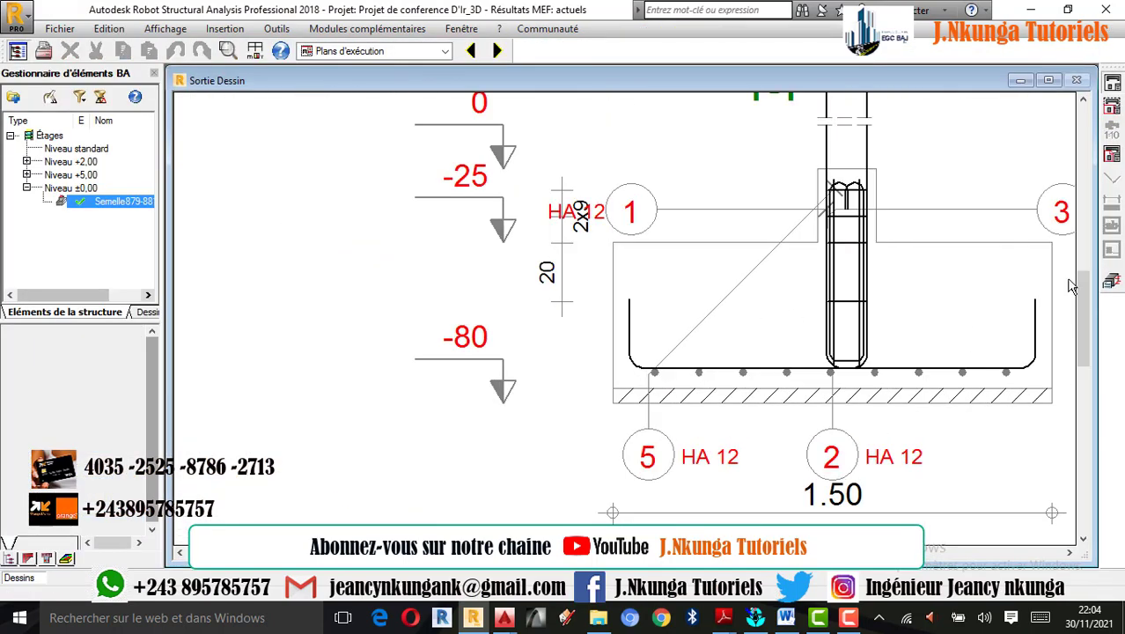
pyautogui.click(1112, 283)
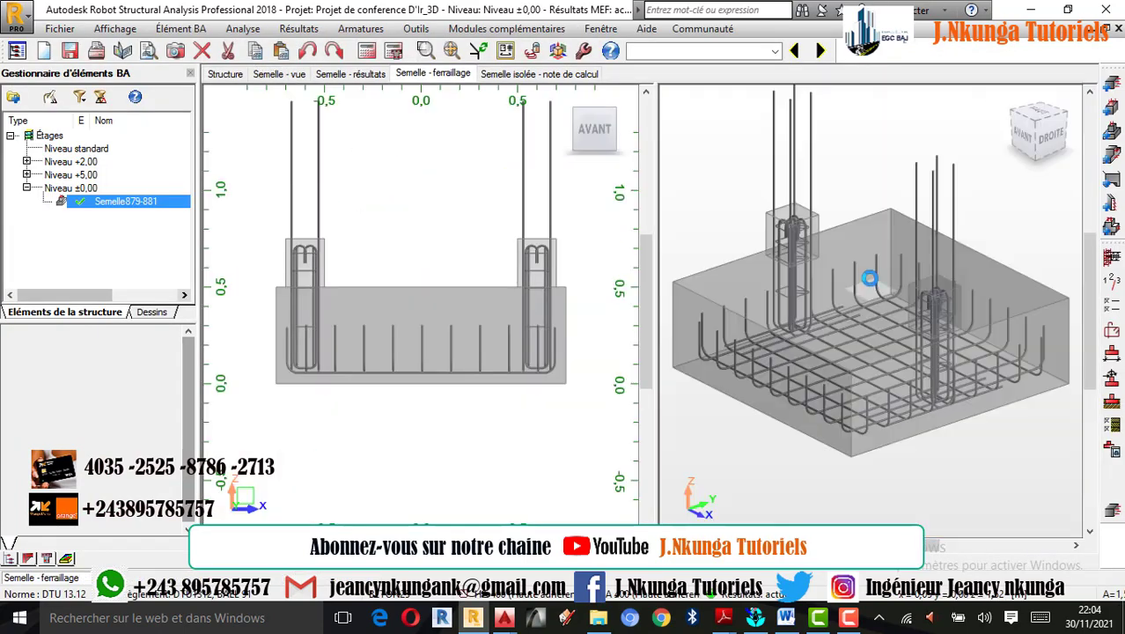
# Examine the footing's recalculated bottom mat and column starter bars in the 3D and front reinforcement views
pyautogui.scroll(3, 880, 338)
pyautogui.scroll(-3, 836, 356)
pyautogui.scroll(1, 805, 332)
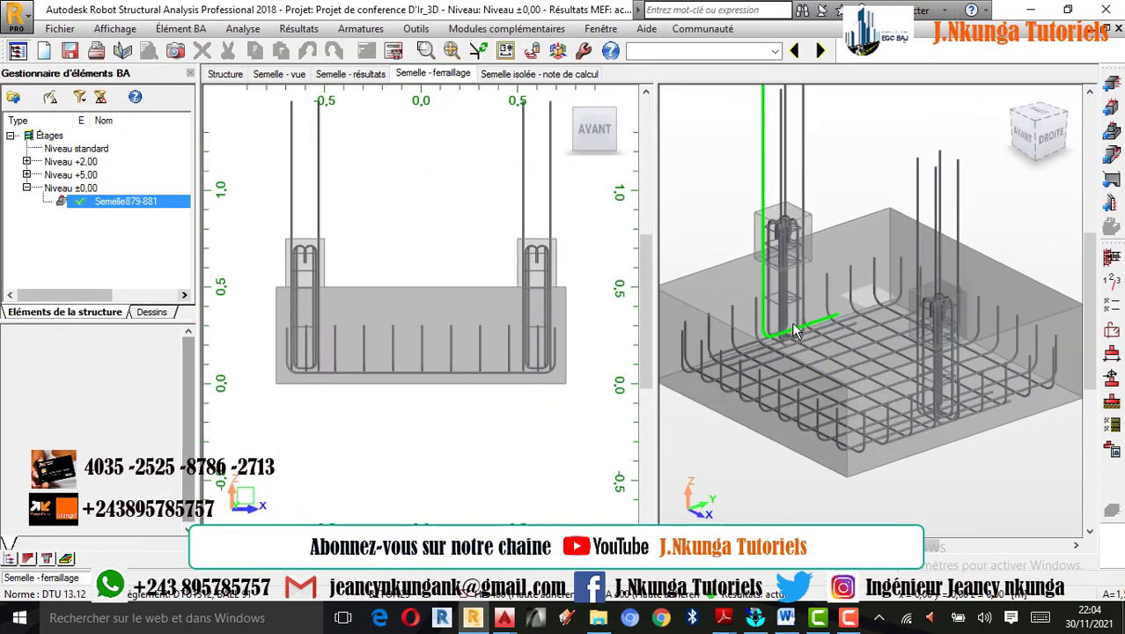
pyautogui.scroll(-2, 811, 299)
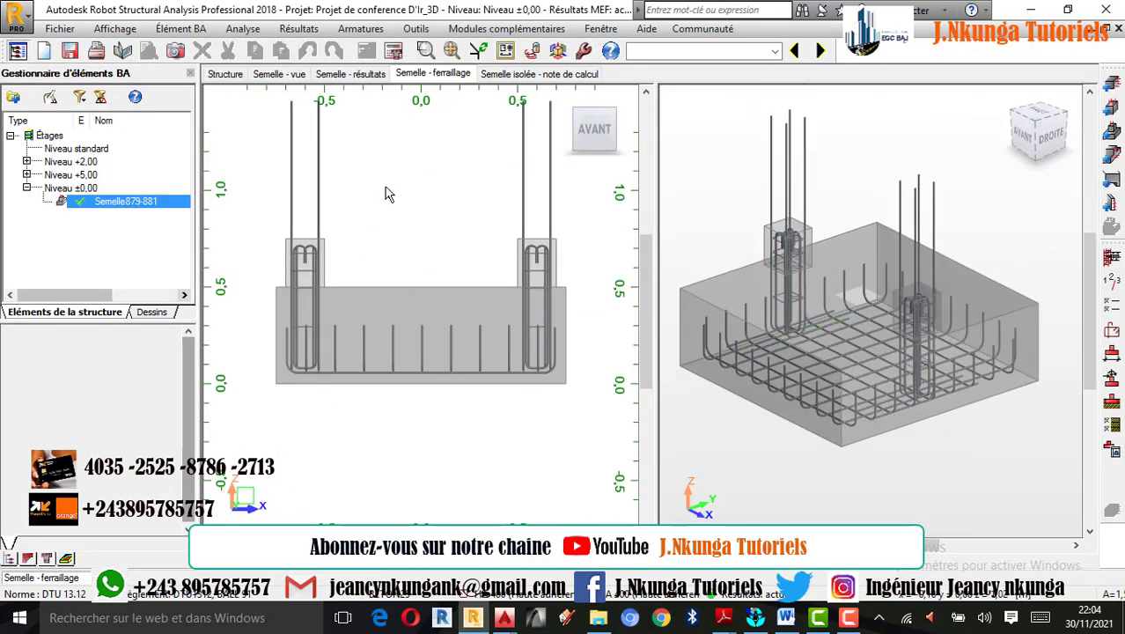
pyautogui.scroll(1, 392, 171)
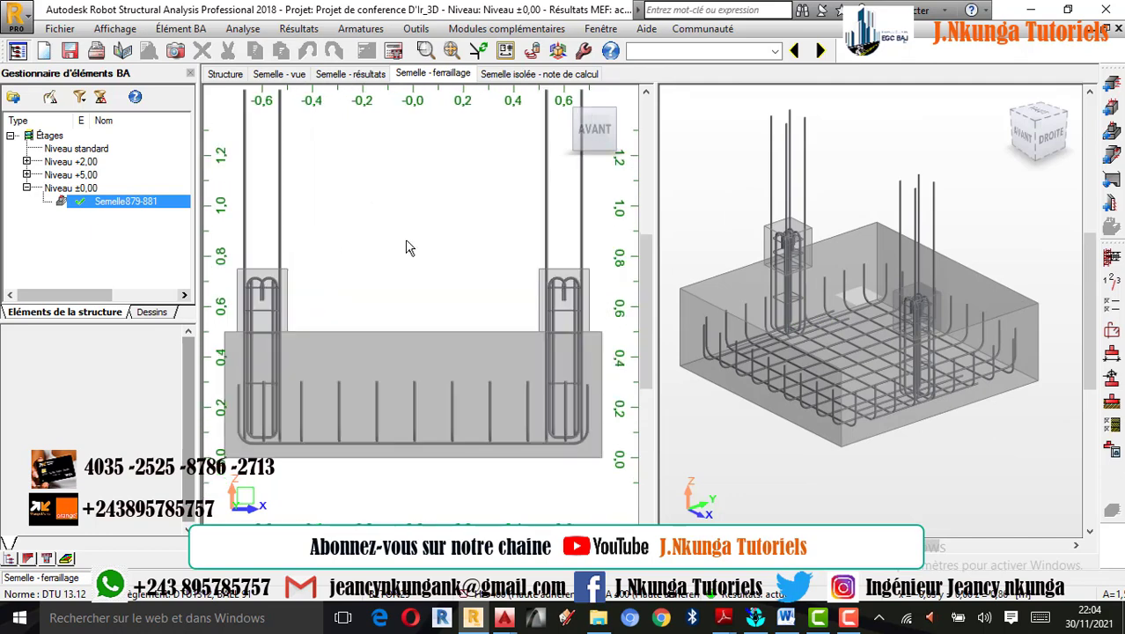
pyautogui.scroll(-2, 393, 306)
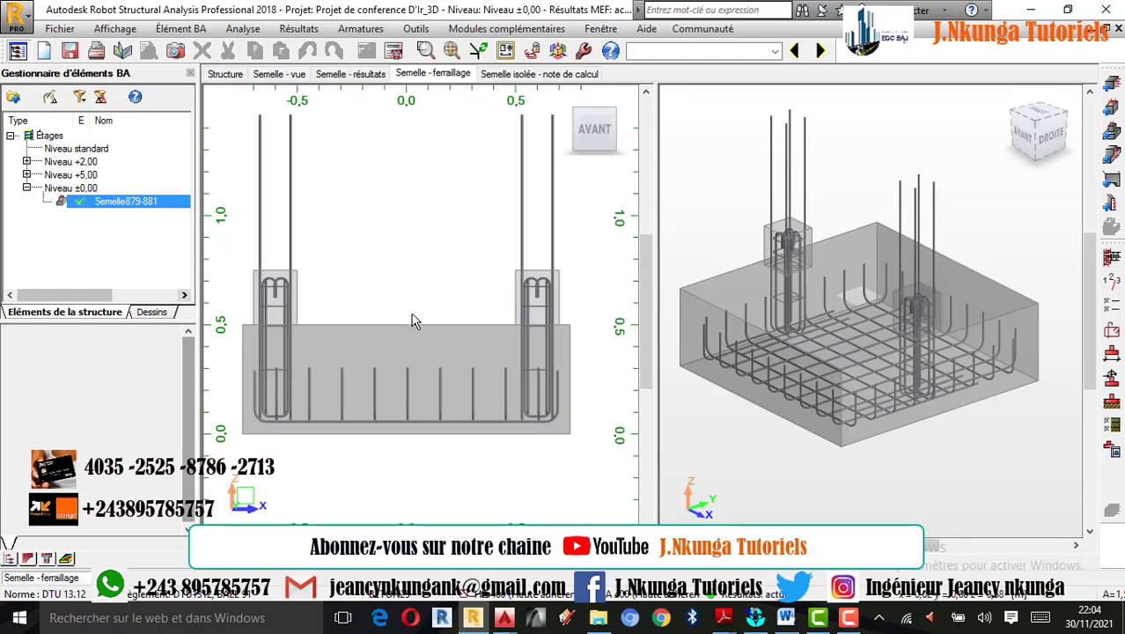
pyautogui.scroll(2, 397, 258)
pyautogui.scroll(-1, 393, 268)
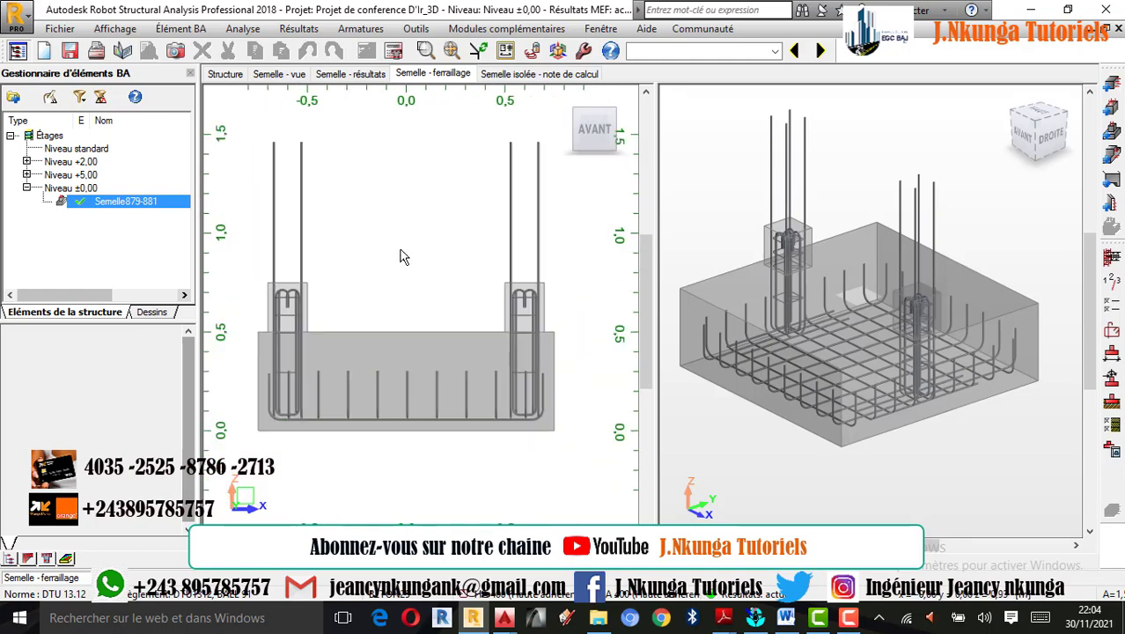